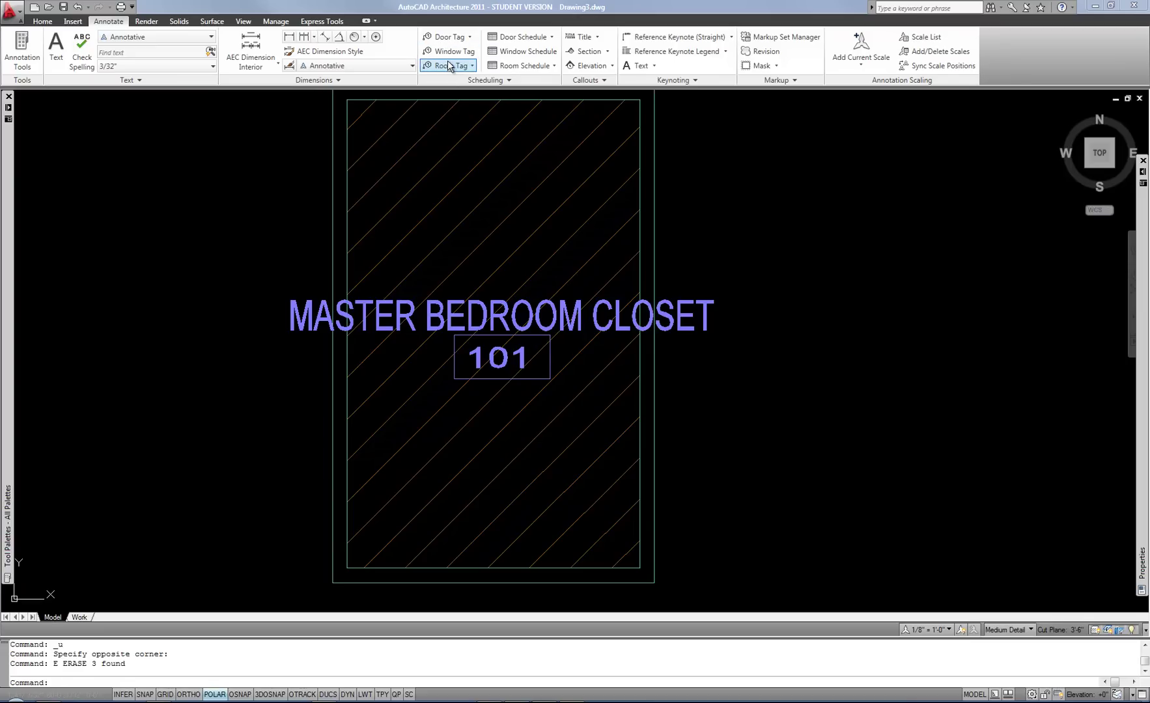
Examine the room tag's properties and the view blocks in its multi-view block definition, leaving the definition unchanged
{"action": "left_click", "coordinate": [433, 9]}
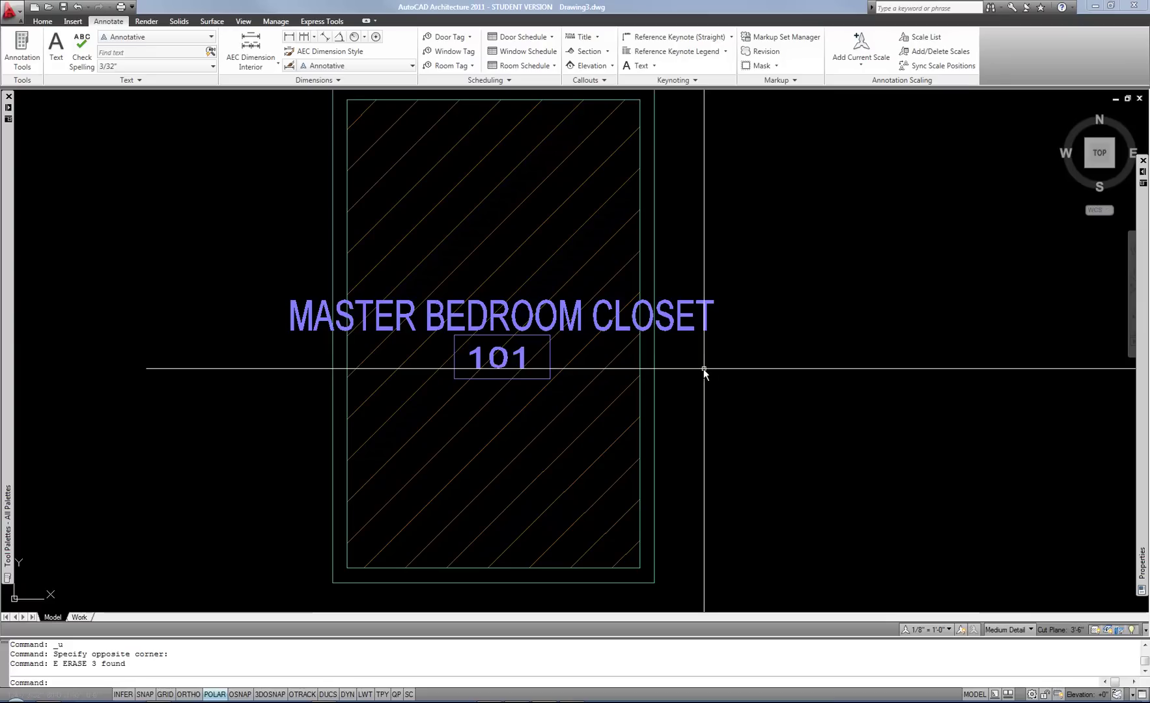
{"action": "left_click", "coordinate": [521, 305]}
{"action": "mouse_move", "coordinate": [1145, 345]}
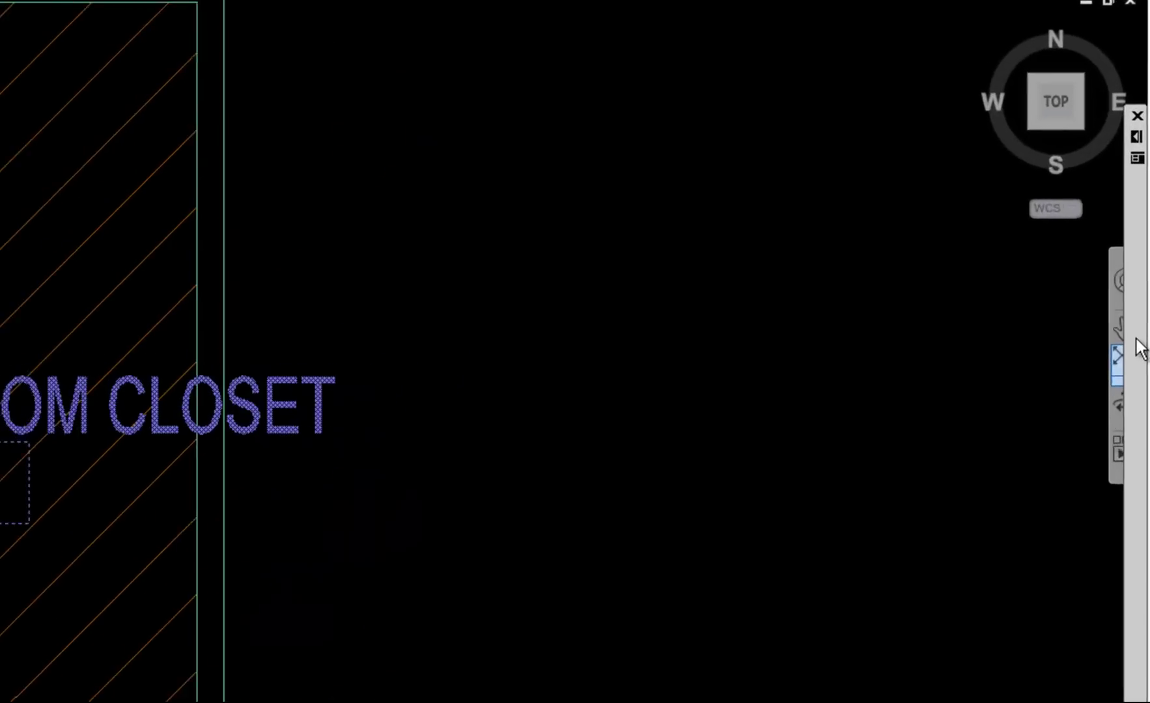
{"action": "mouse_move", "coordinate": [1145, 289]}
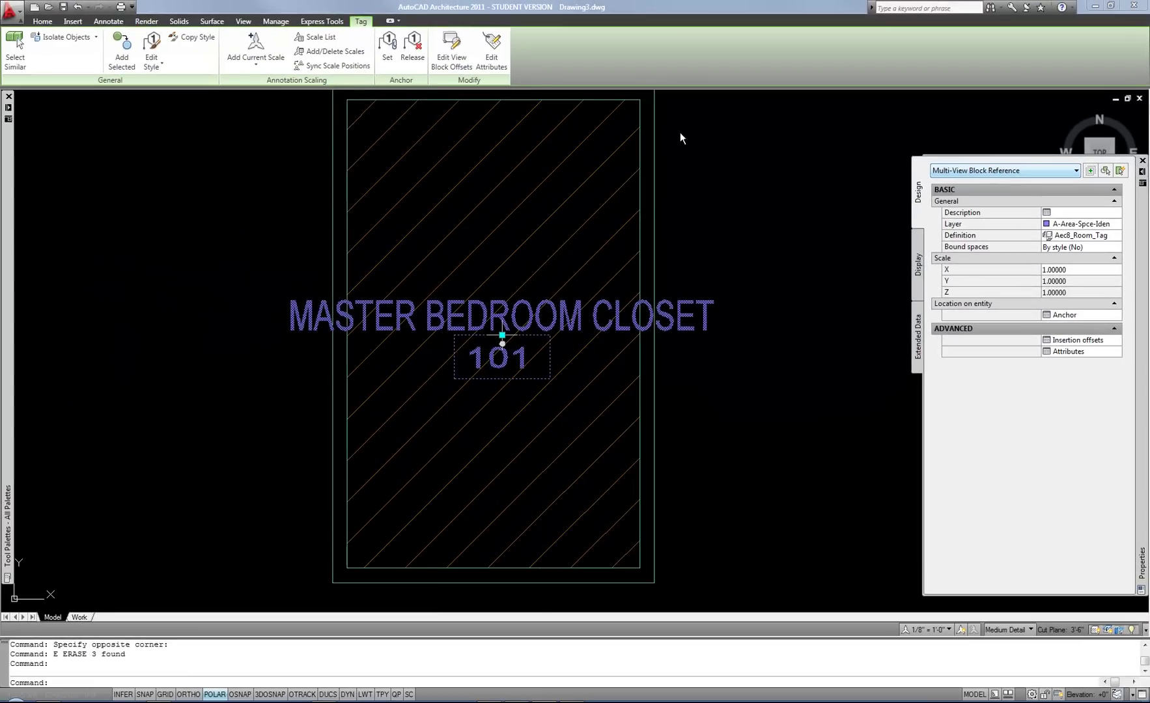
{"action": "left_click", "coordinate": [151, 45]}
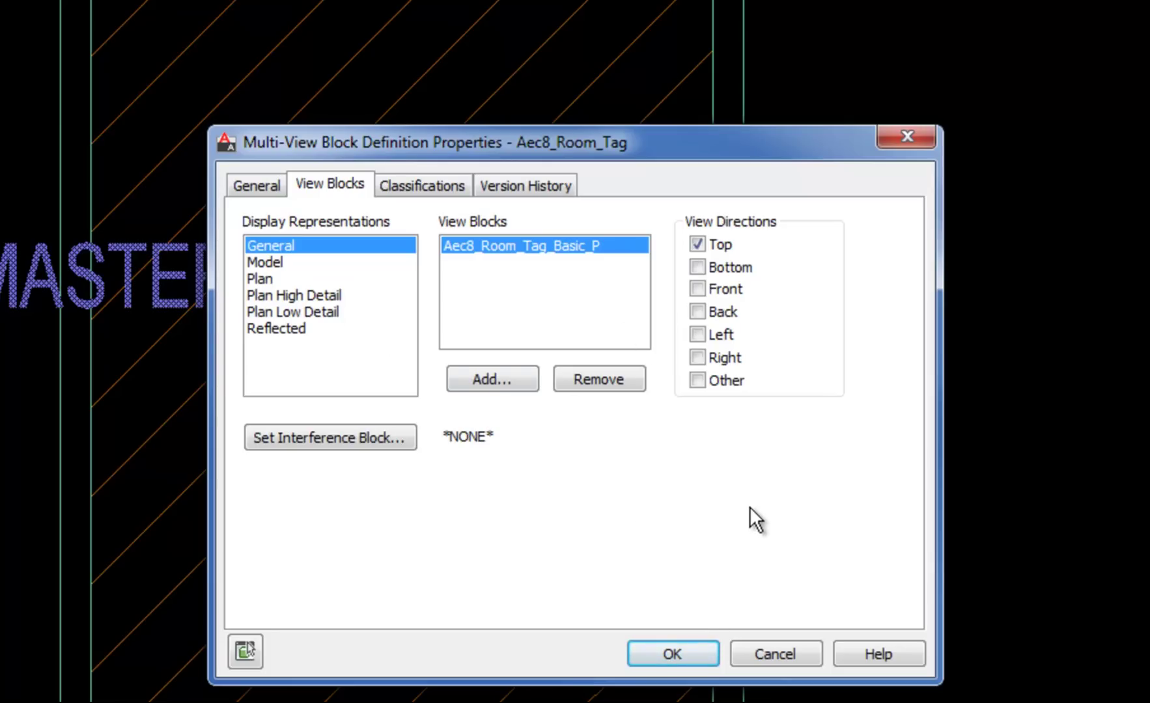
{"action": "left_click", "coordinate": [783, 650]}
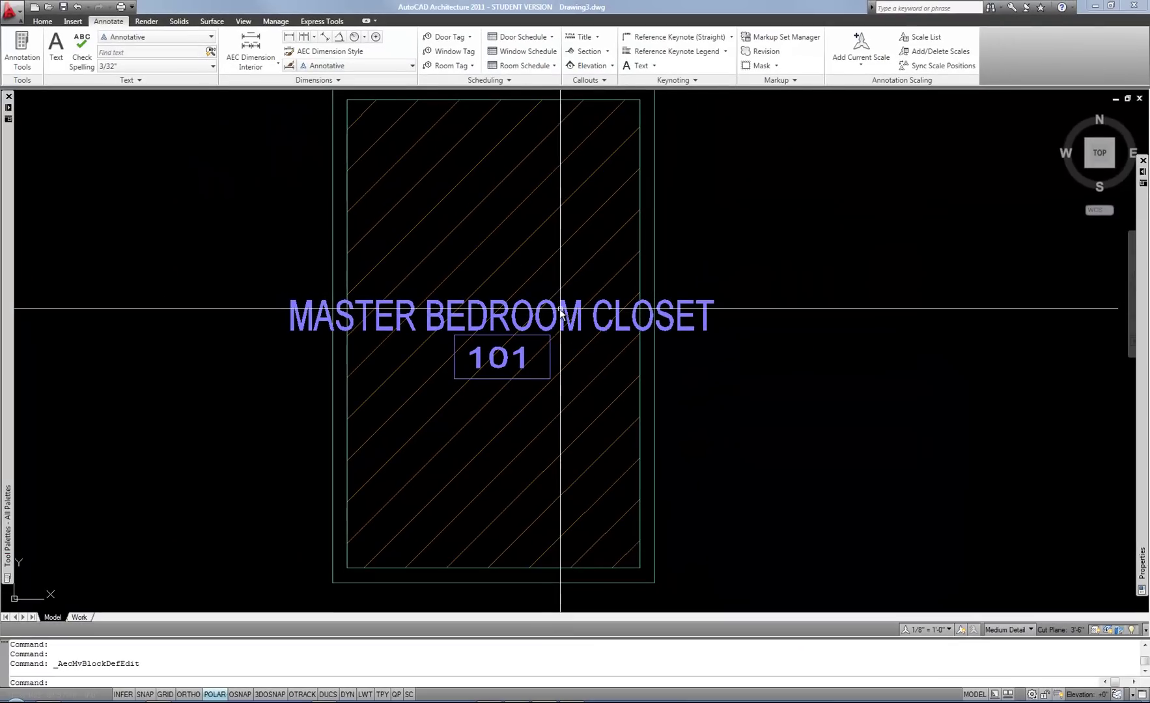
Copy the room tag into the empty area to the right of the room
{"action": "left_click", "coordinate": [565, 314]}
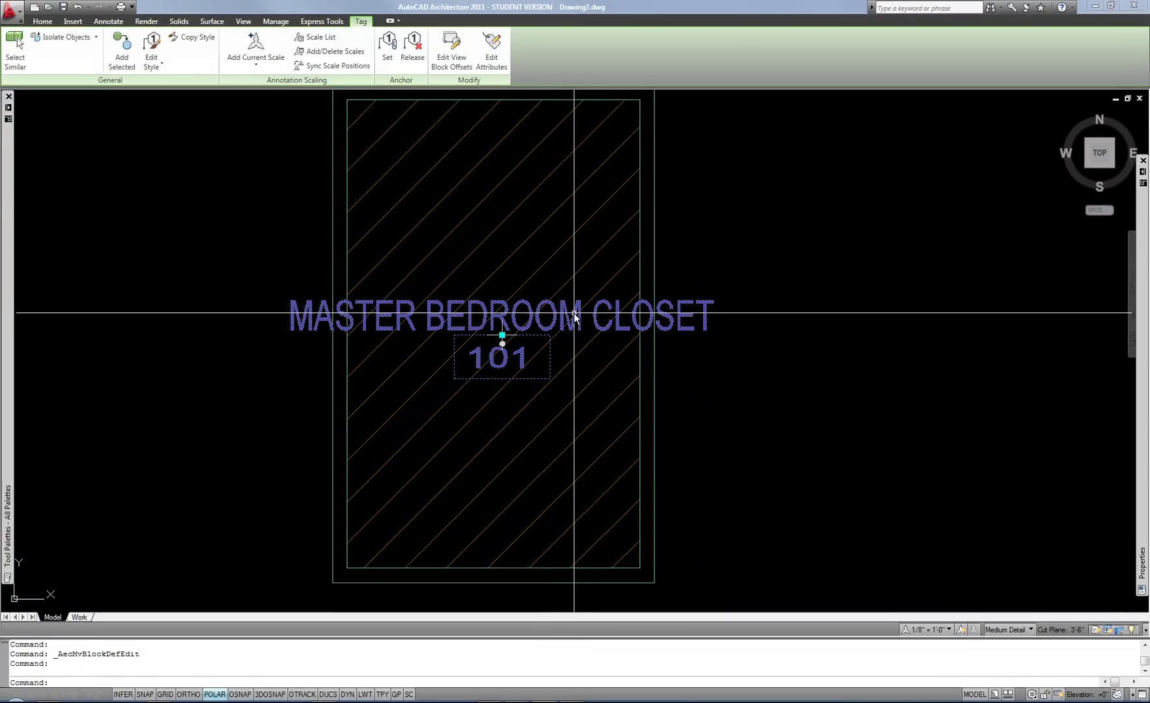
{"action": "type", "text": "co"}
{"action": "key", "text": "Return"}
{"action": "left_click", "coordinate": [574, 317]}
{"action": "middle_click_drag", "start_coordinate": [875, 340], "coordinate": [498, 347]}
{"action": "left_click", "coordinate": [604, 333]}
{"action": "key", "text": "Return"}
Explode the copied room tag down to its block reference and inspect that block's properties
{"action": "left_click", "coordinate": [557, 334]}
{"action": "type", "text": "x"}
{"action": "key", "text": "Return"}
{"action": "double_click", "coordinate": [595, 311]}
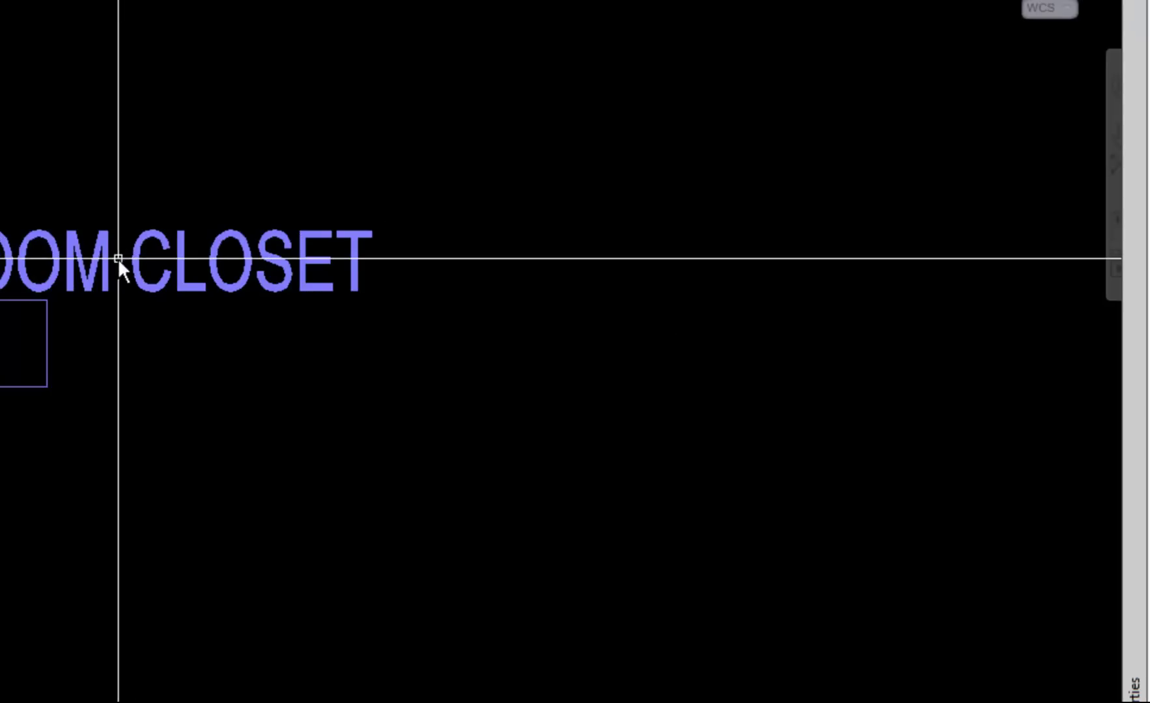
{"action": "left_click", "coordinate": [98, 257]}
{"action": "mouse_move", "coordinate": [1128, 397]}
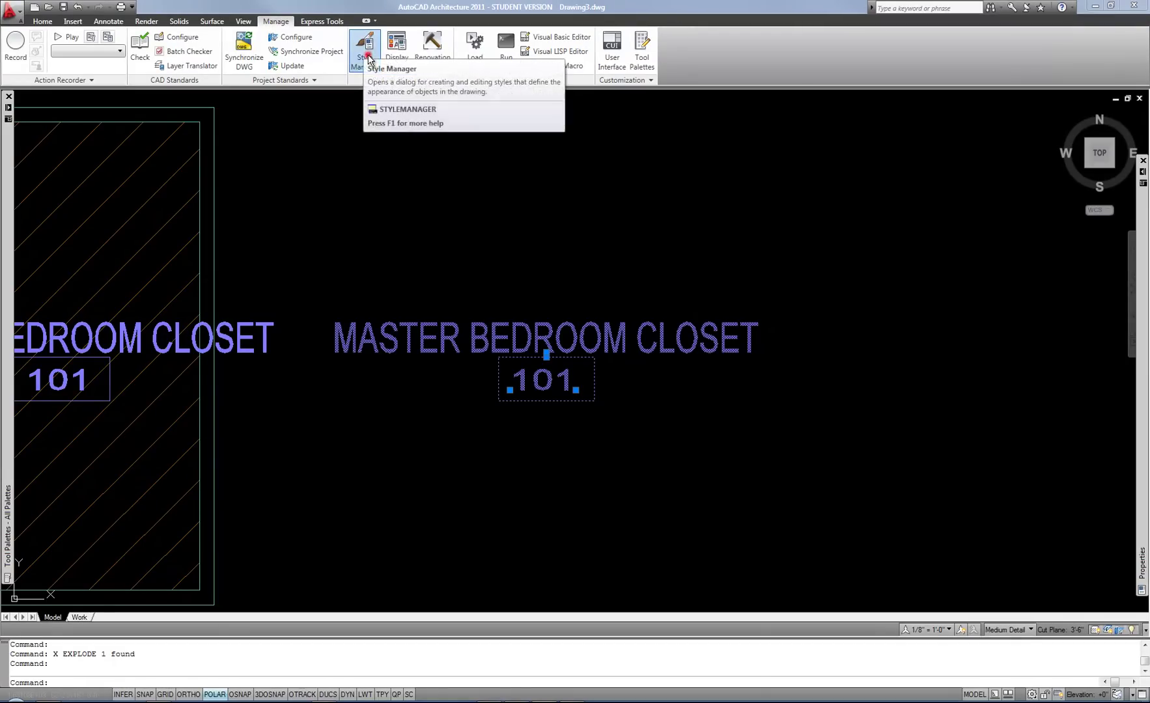
Examine the Name property in the SpaceObjects property set definition of Drawing3.dwg in the Style Manager
{"action": "left_click", "coordinate": [365, 62]}
{"action": "left_click", "coordinate": [196, 158]}
{"action": "left_click", "coordinate": [207, 222]}
{"action": "left_click", "coordinate": [255, 244]}
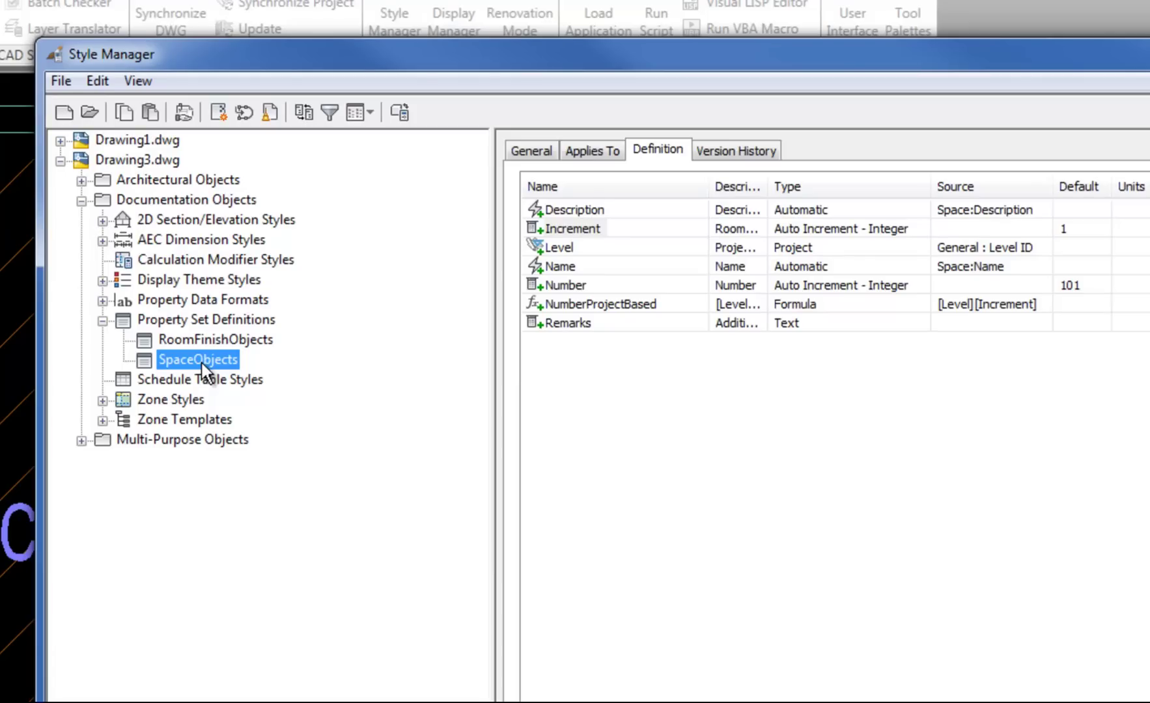
{"action": "left_click", "coordinate": [566, 267]}
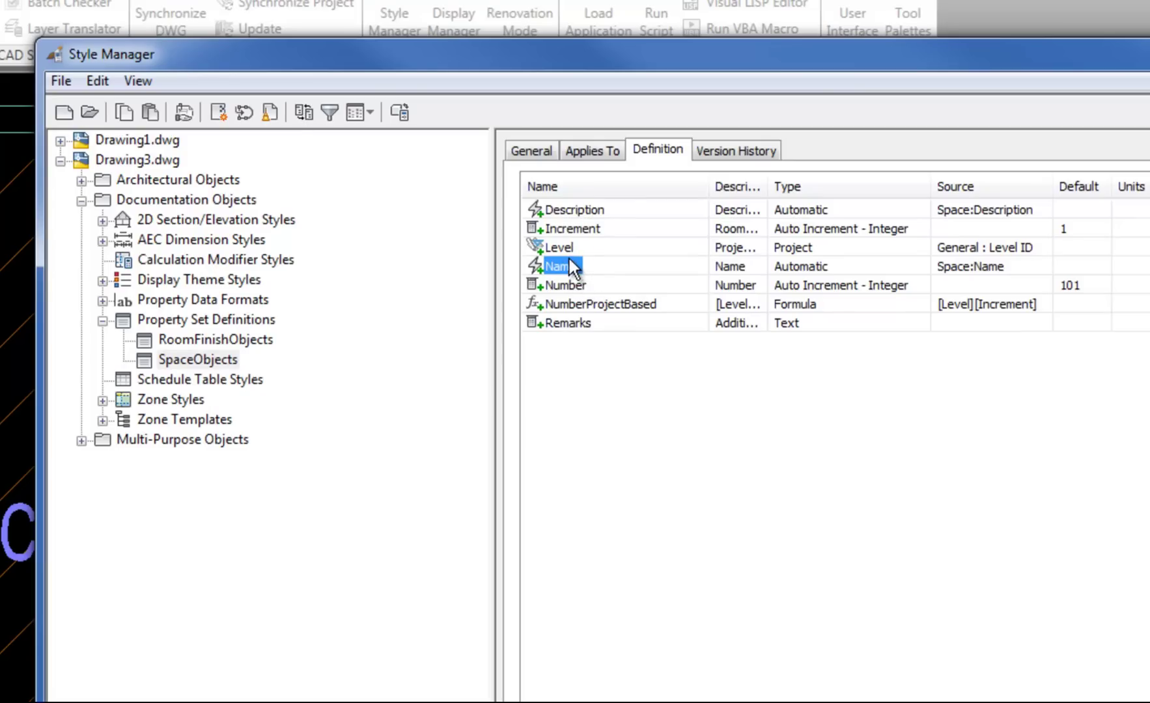
{"action": "key", "text": "Return"}
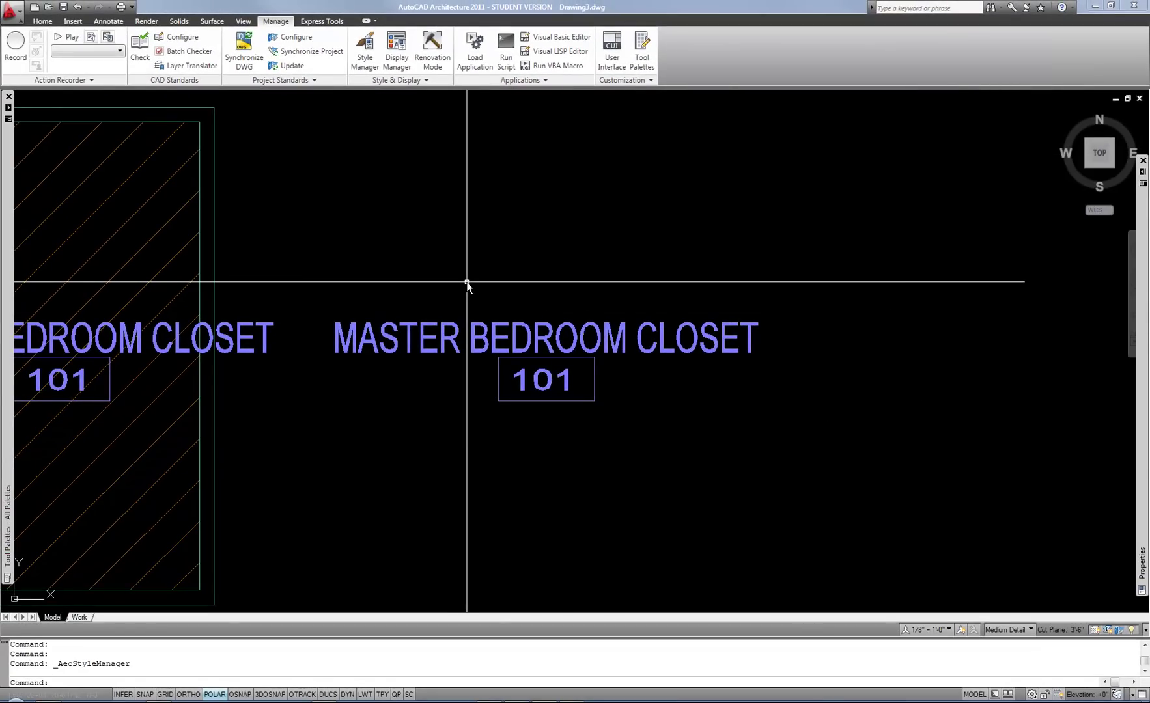
Undo the explosions of the copied room tag
{"action": "key", "text": "ctrl+z"}
{"action": "key", "text": "ctrl+z"}
{"action": "key", "text": "ctrl+z"}
Add the 1'-0" = 1'-0" annotative scale to the copied room tag
{"action": "left_click", "coordinate": [492, 323]}
{"action": "left_click", "coordinate": [459, 317]}
{"action": "double_click", "coordinate": [544, 374]}
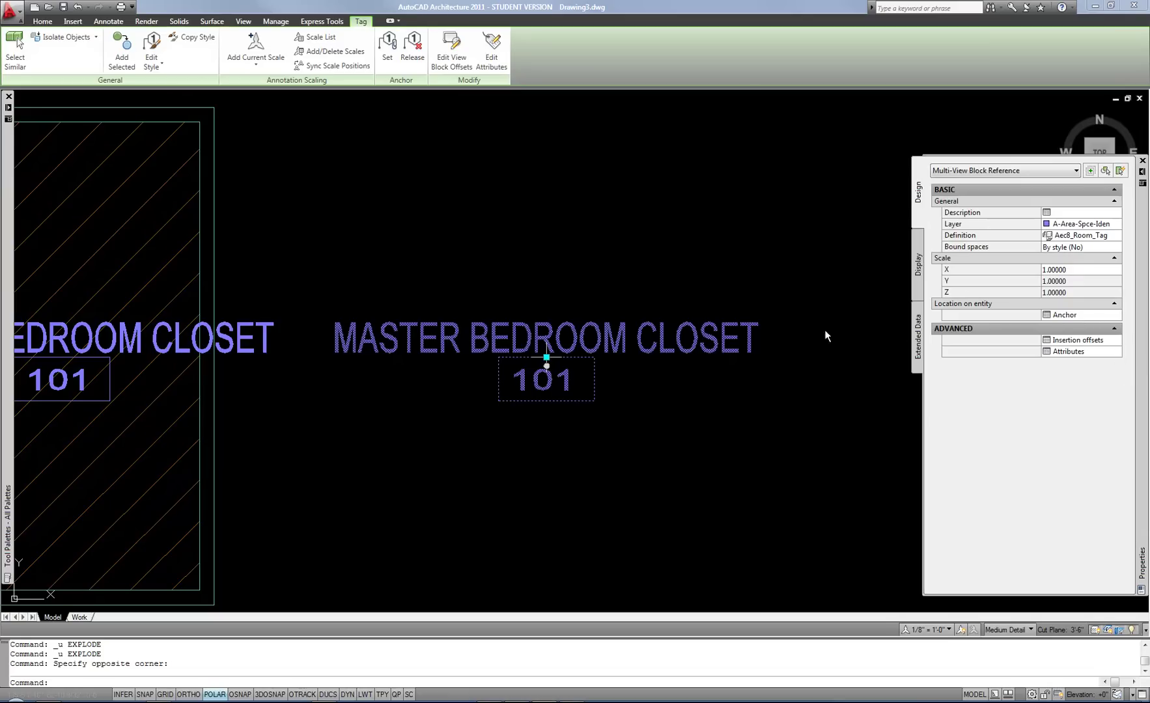
{"action": "right_click", "coordinate": [538, 284]}
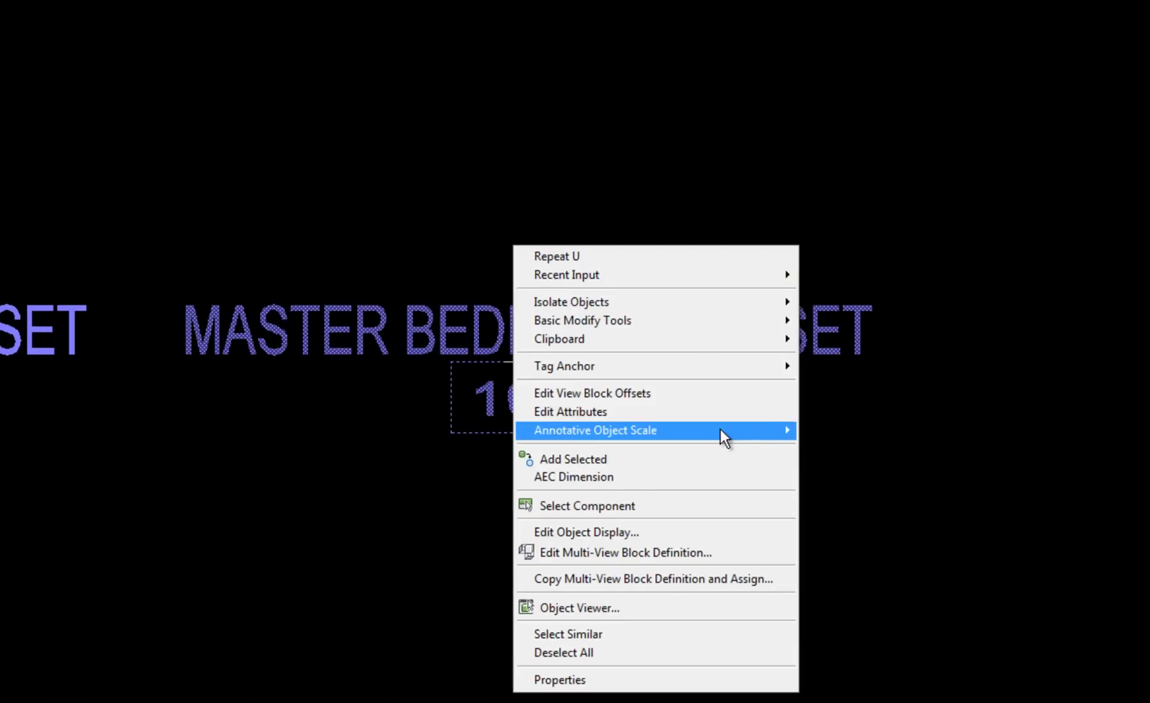
{"action": "mouse_move", "coordinate": [721, 431]}
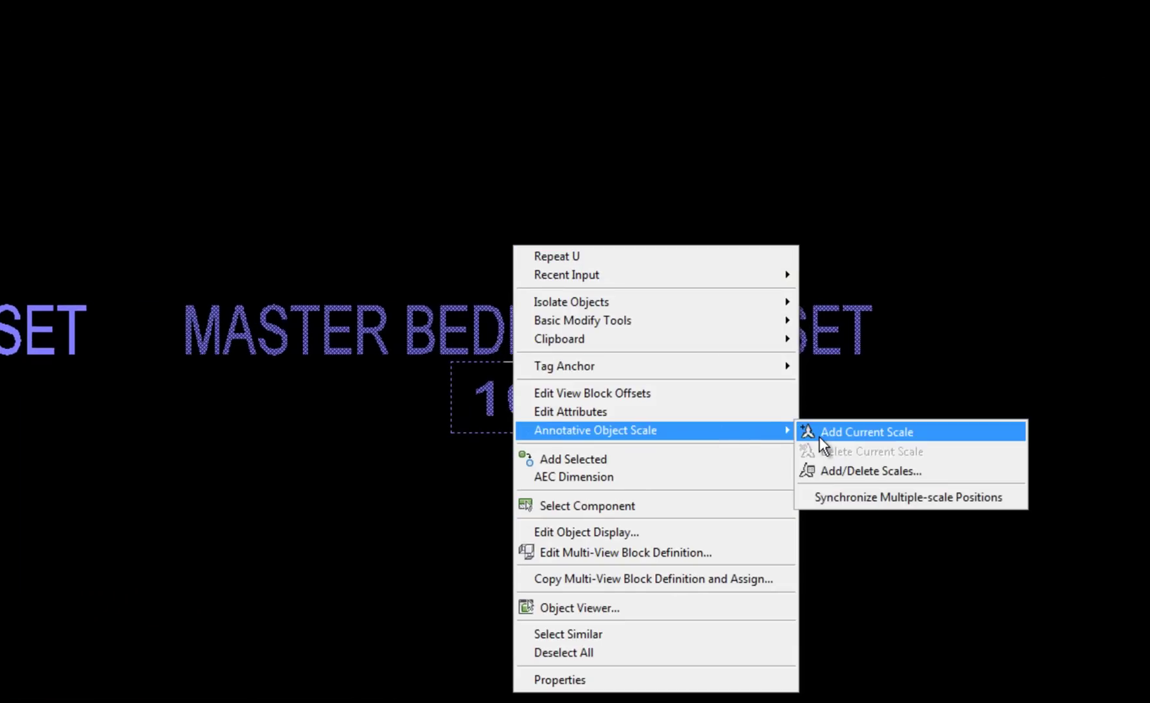
{"action": "left_click", "coordinate": [880, 470]}
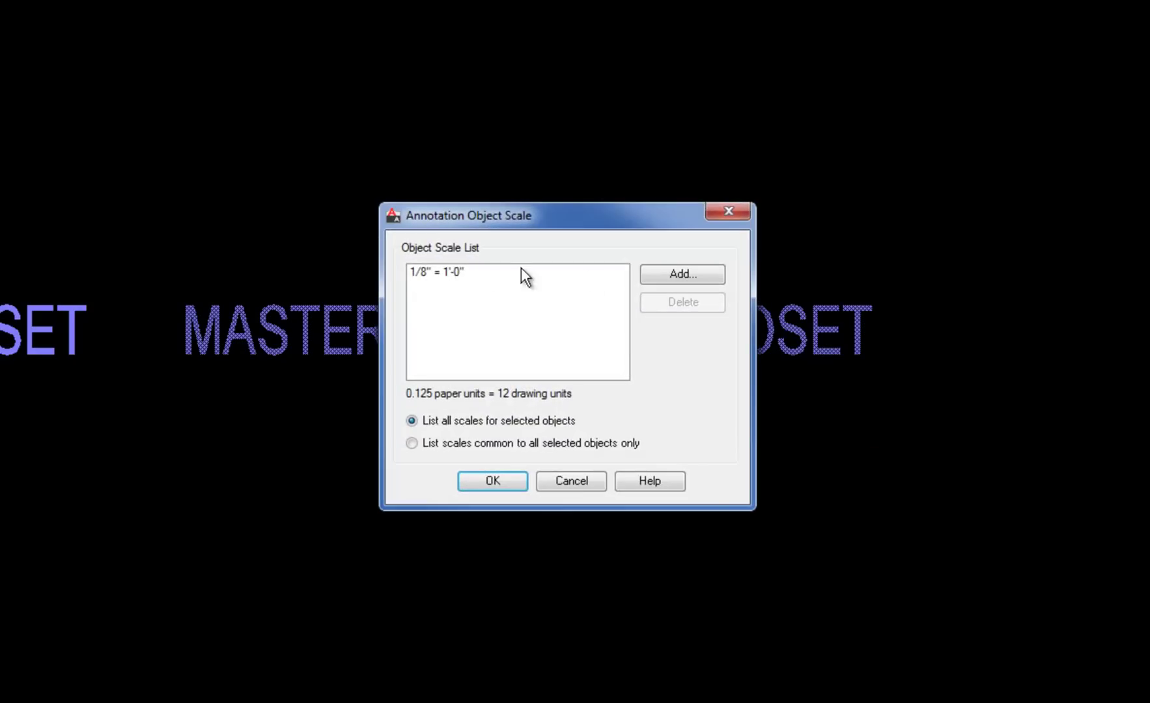
{"action": "left_click", "coordinate": [682, 274]}
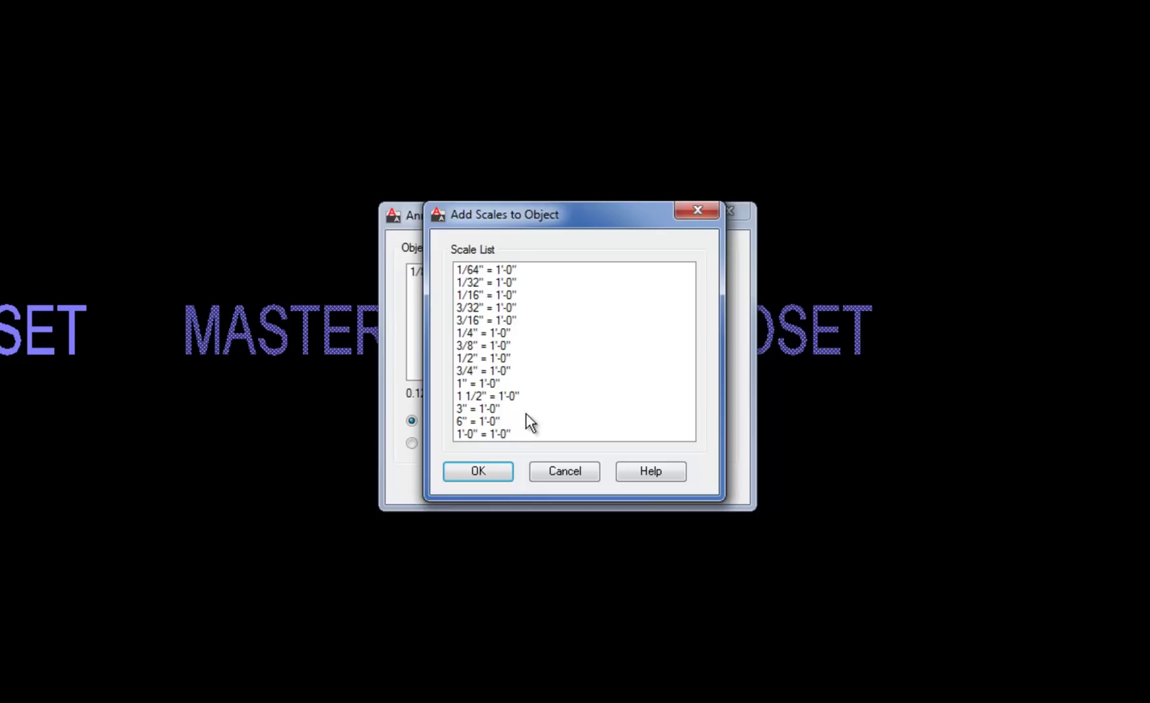
{"action": "left_click", "coordinate": [492, 433]}
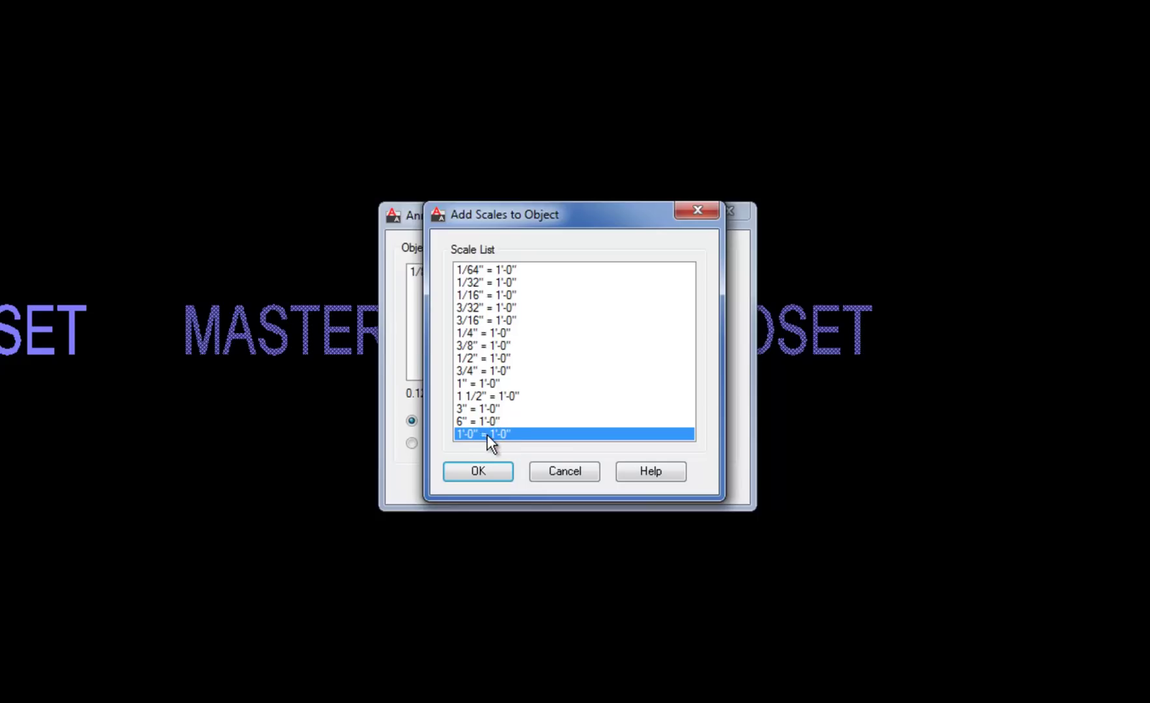
{"action": "left_click", "coordinate": [487, 468]}
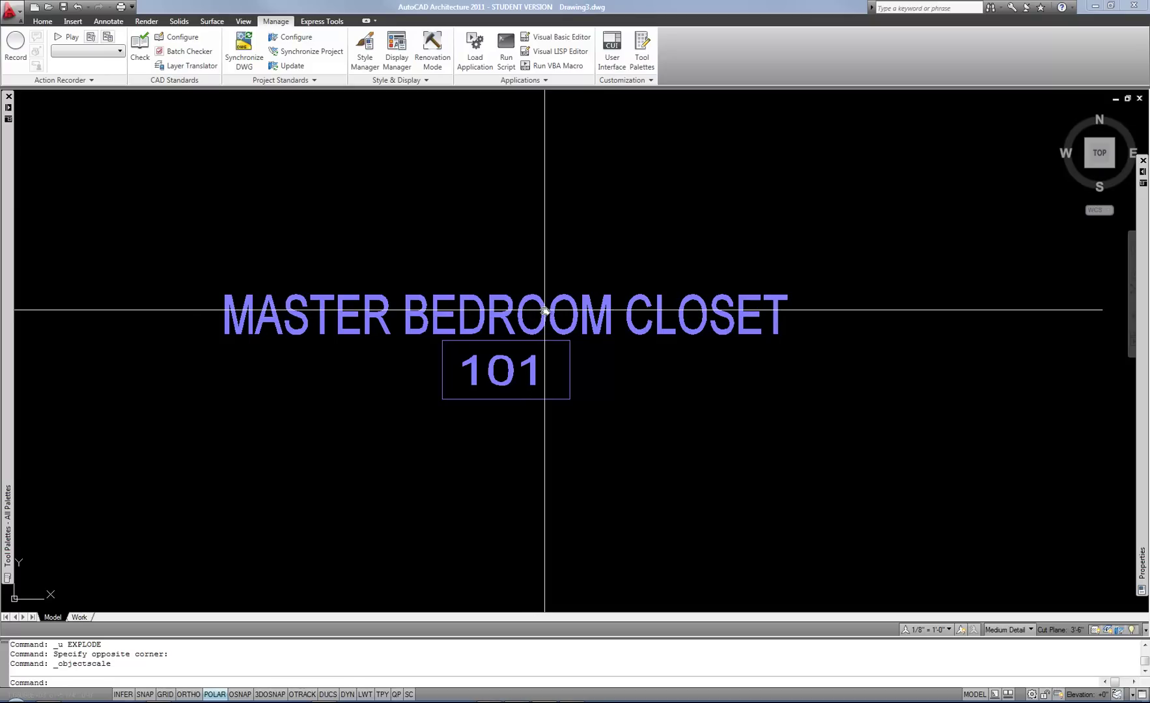
Explode the copied room tag twice, down to its block reference, and check the block's properties
{"action": "left_click", "coordinate": [593, 309]}
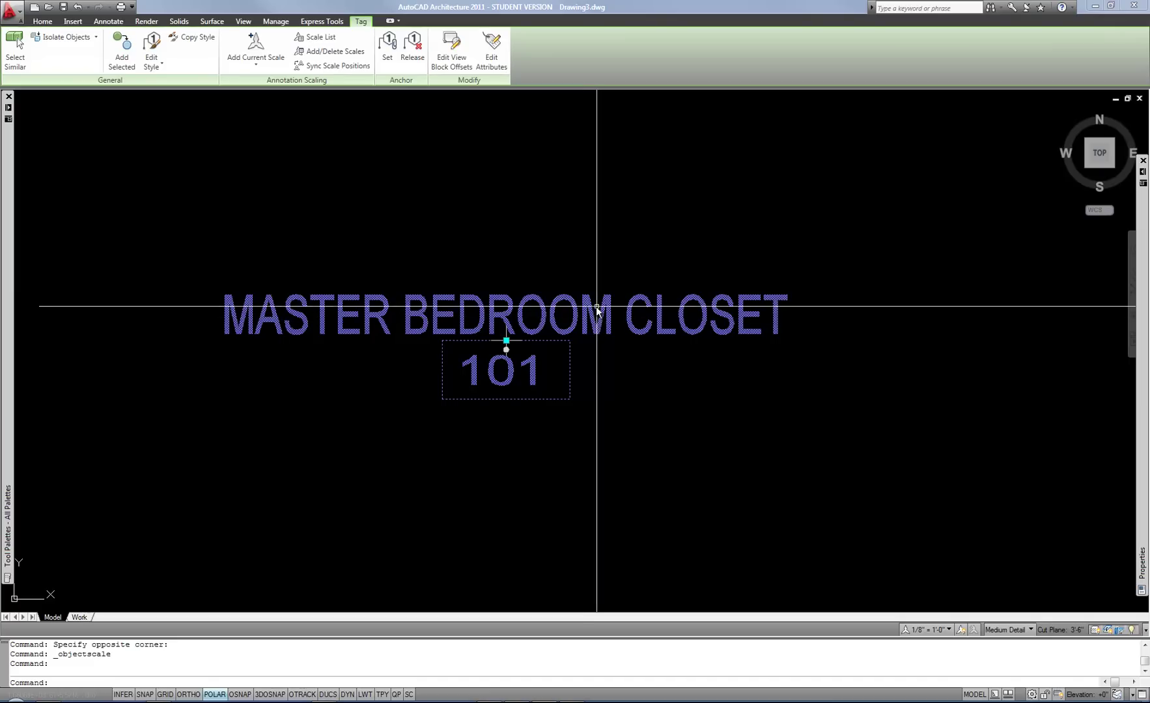
{"action": "type", "text": "x"}
{"action": "key", "text": "Return"}
{"action": "left_click", "coordinate": [544, 302]}
{"action": "left_click", "coordinate": [535, 305]}
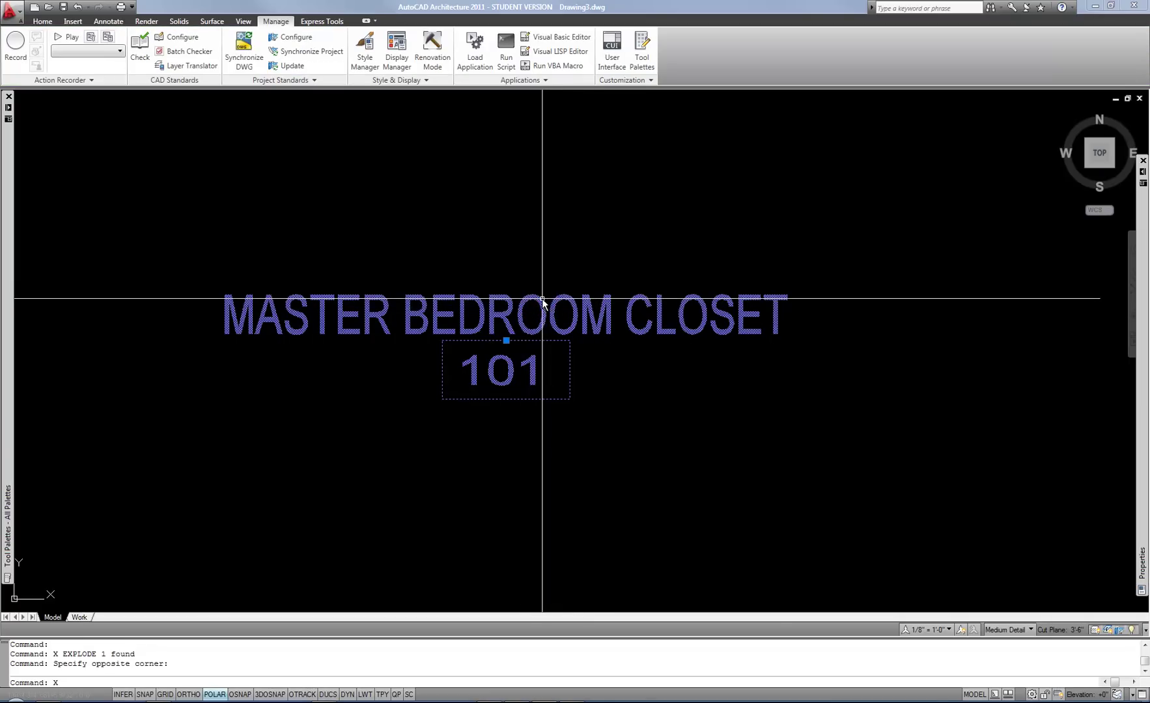
{"action": "left_click", "coordinate": [540, 298]}
{"action": "mouse_move", "coordinate": [1146, 343]}
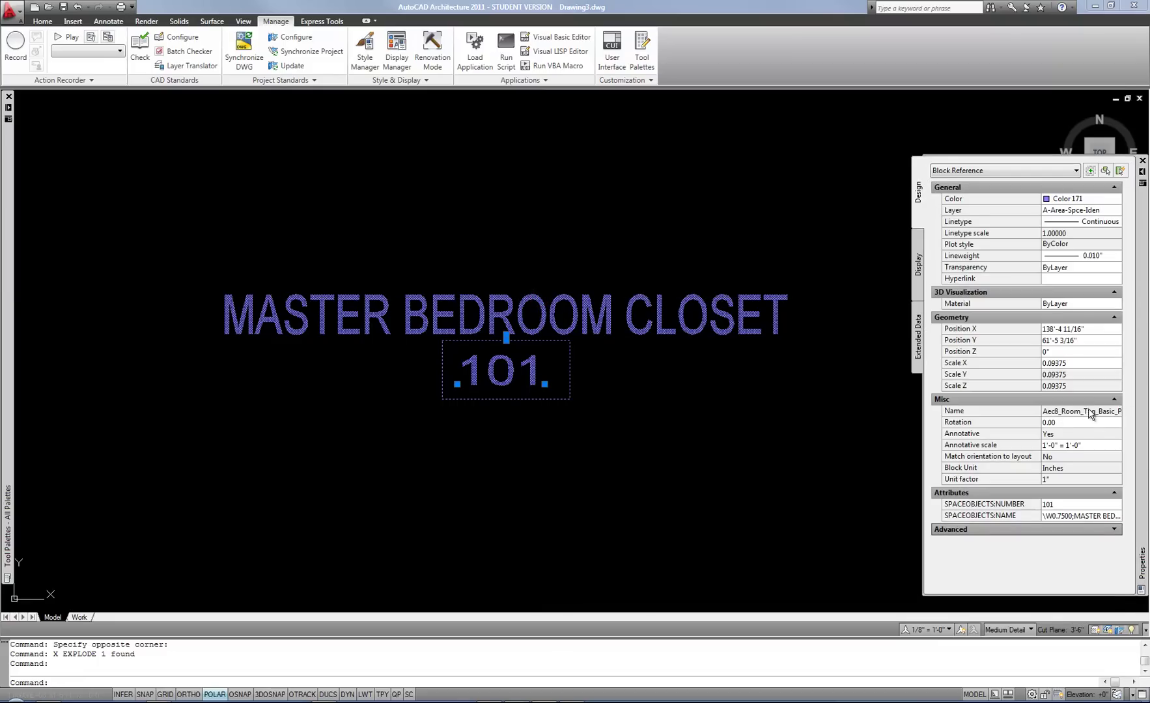
Edit the tag's block in place and set the SPACEOBJECTS:NAME attribute's text height to 3/32"
{"action": "right_click", "coordinate": [511, 231]}
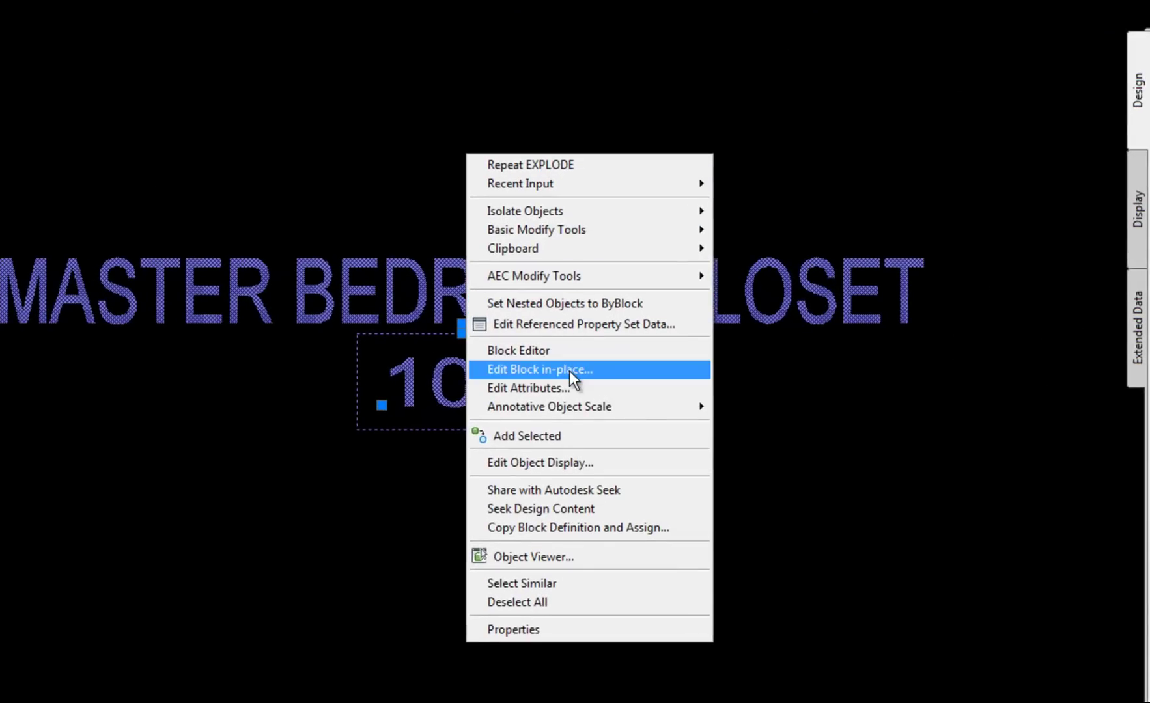
{"action": "left_click", "coordinate": [568, 370]}
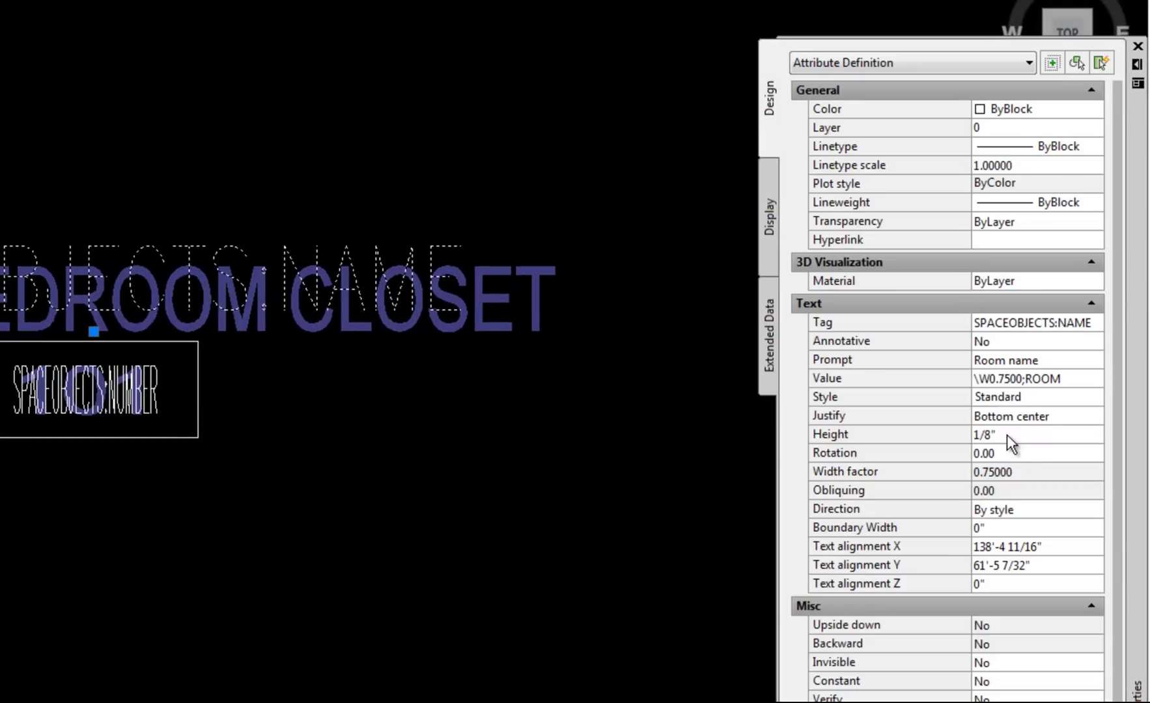
{"action": "left_click", "coordinate": [1009, 435]}
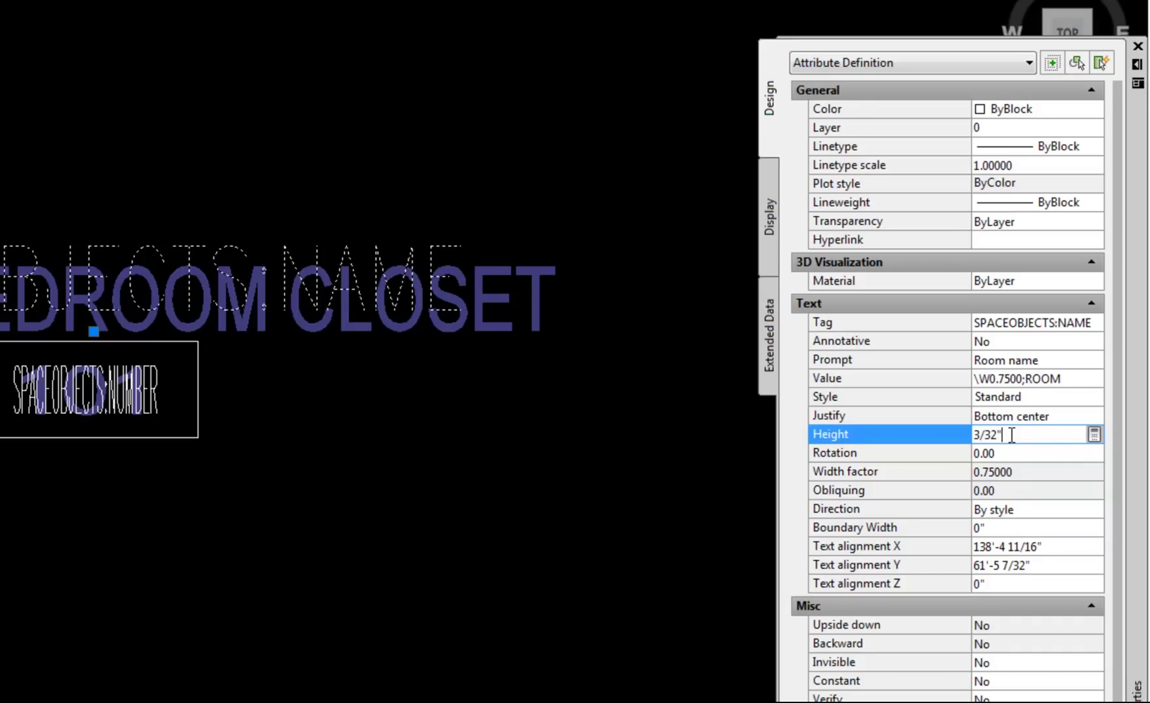
{"action": "key", "text": "Tab"}
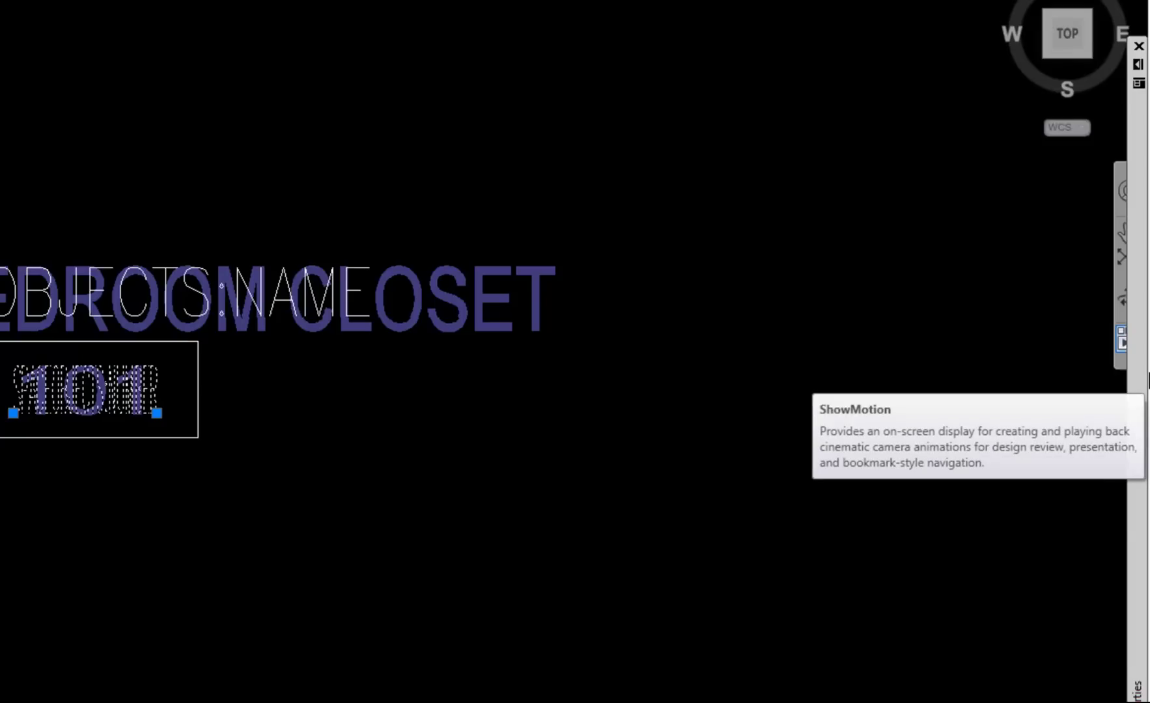
Set the SPACEOBJECTS:NUMBER attribute's justification to Middle center
{"action": "mouse_move", "coordinate": [1136, 377]}
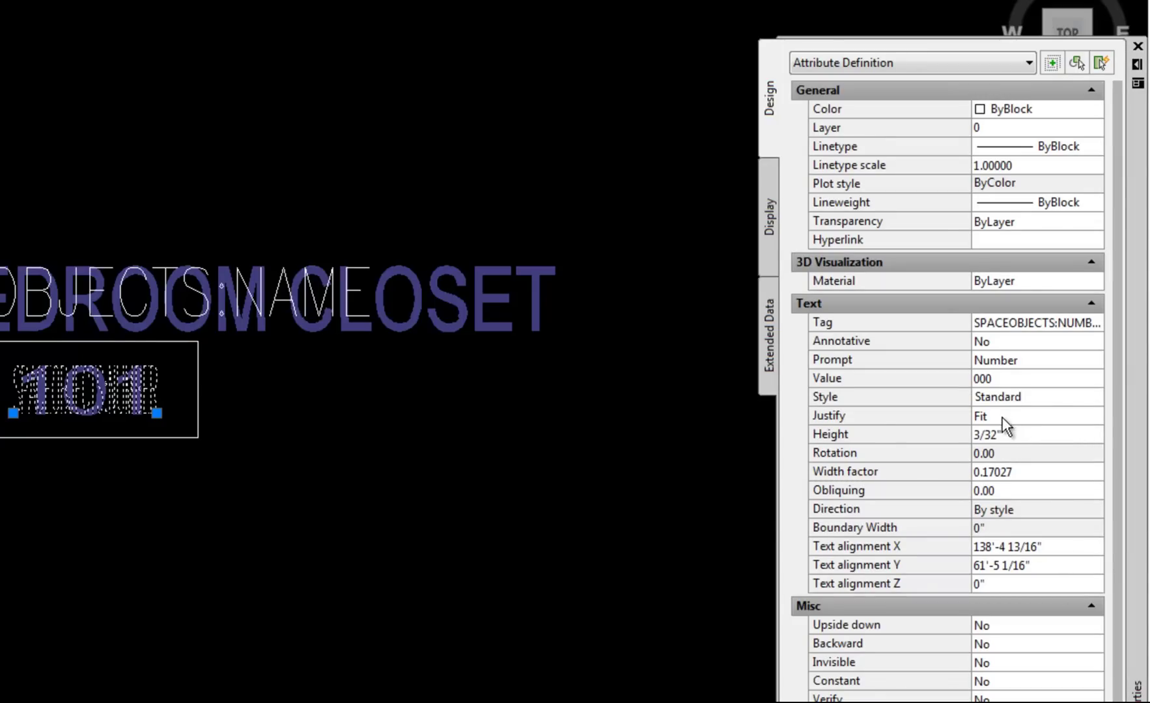
{"action": "left_click", "coordinate": [1035, 420]}
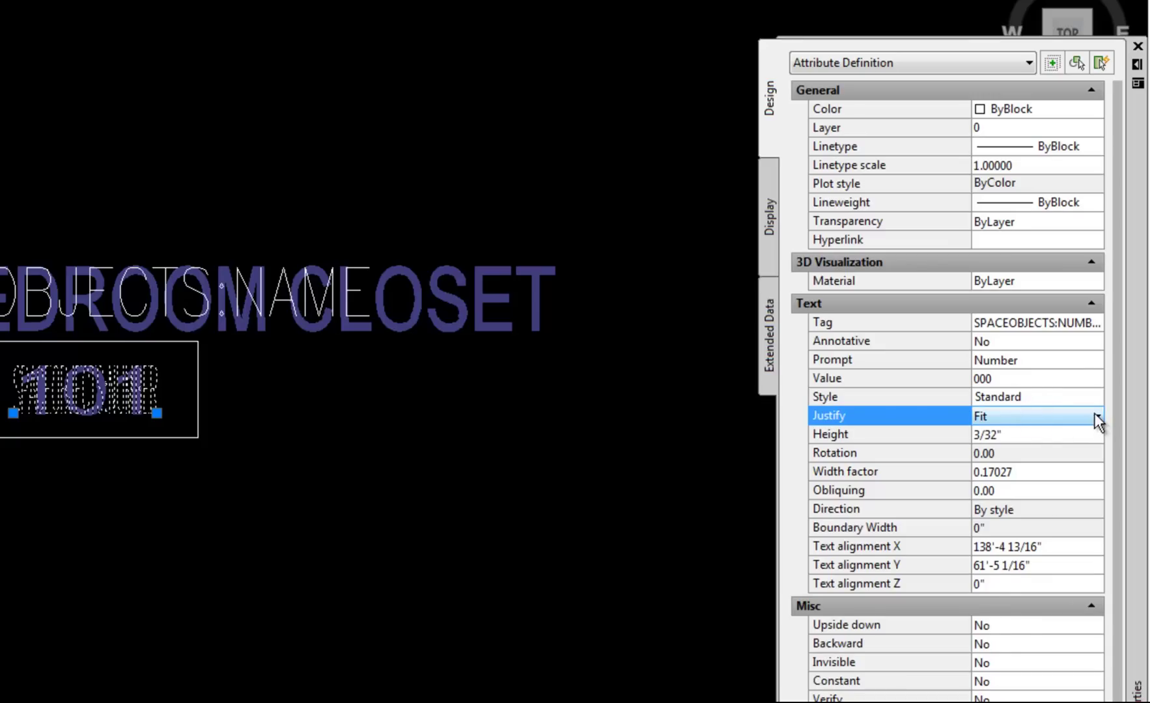
{"action": "left_click", "coordinate": [1097, 415]}
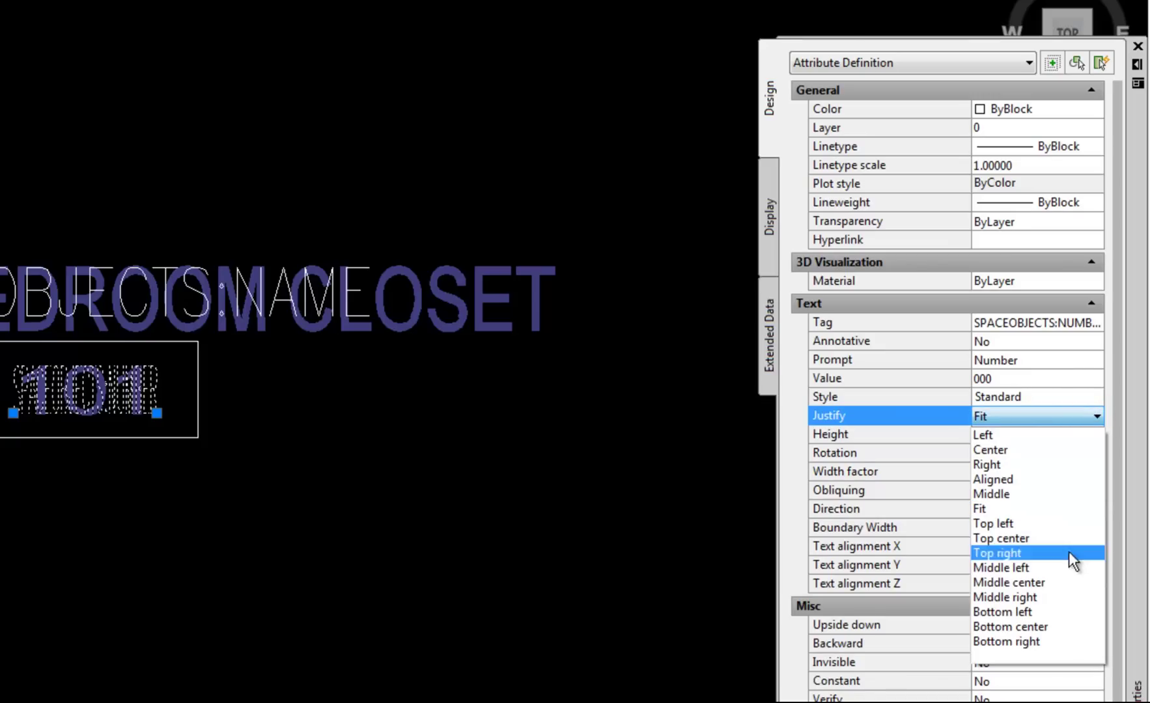
{"action": "left_click", "coordinate": [1066, 584]}
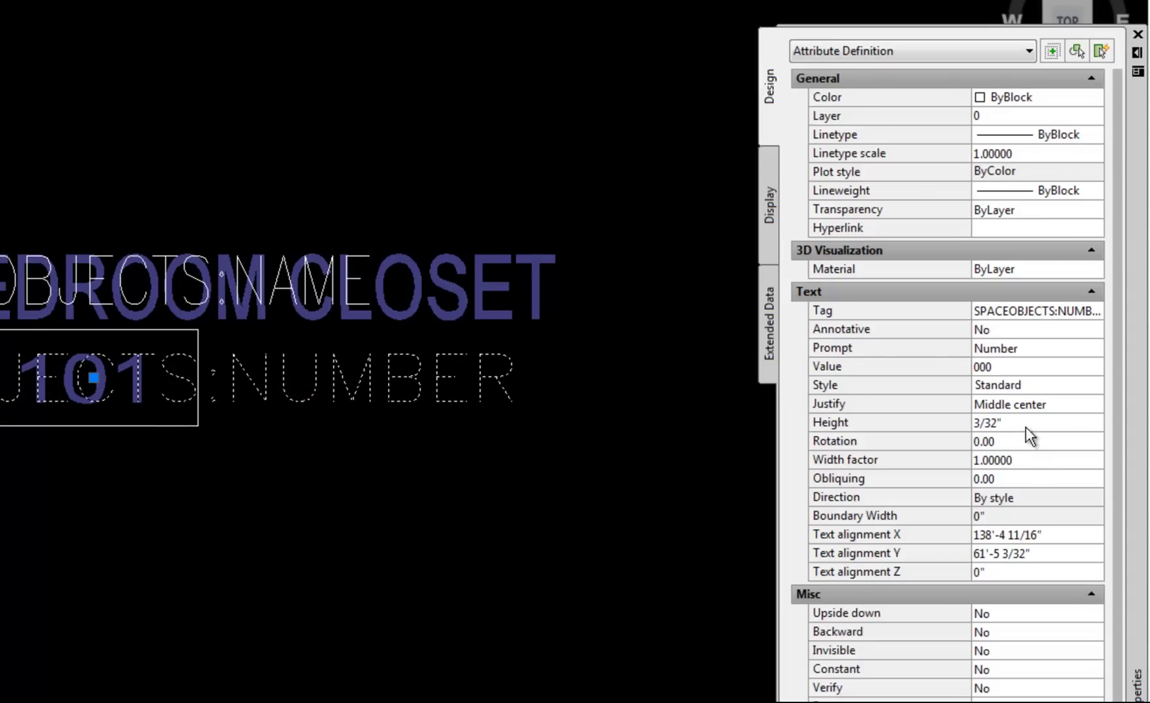
Reduce the number attribute's width factor and save the in-place edits back to the block
{"action": "left_click", "coordinate": [1017, 461]}
{"action": "type", "text": "."}
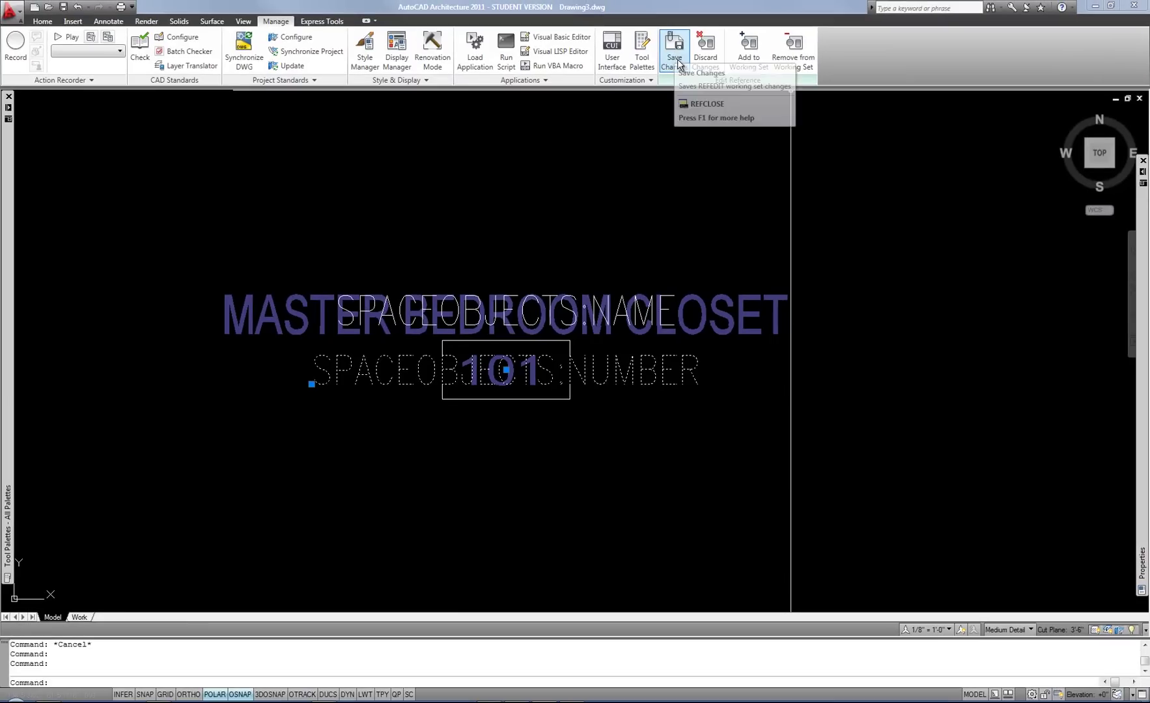
{"action": "left_click", "coordinate": [672, 57]}
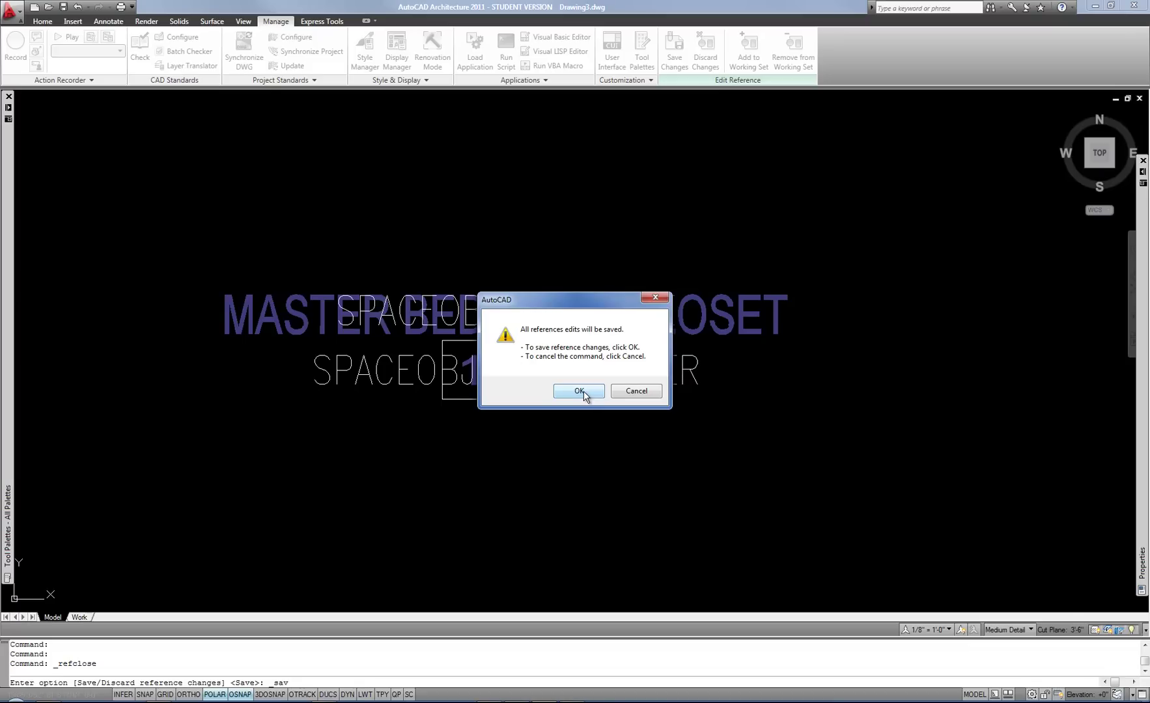
{"action": "left_click", "coordinate": [582, 390]}
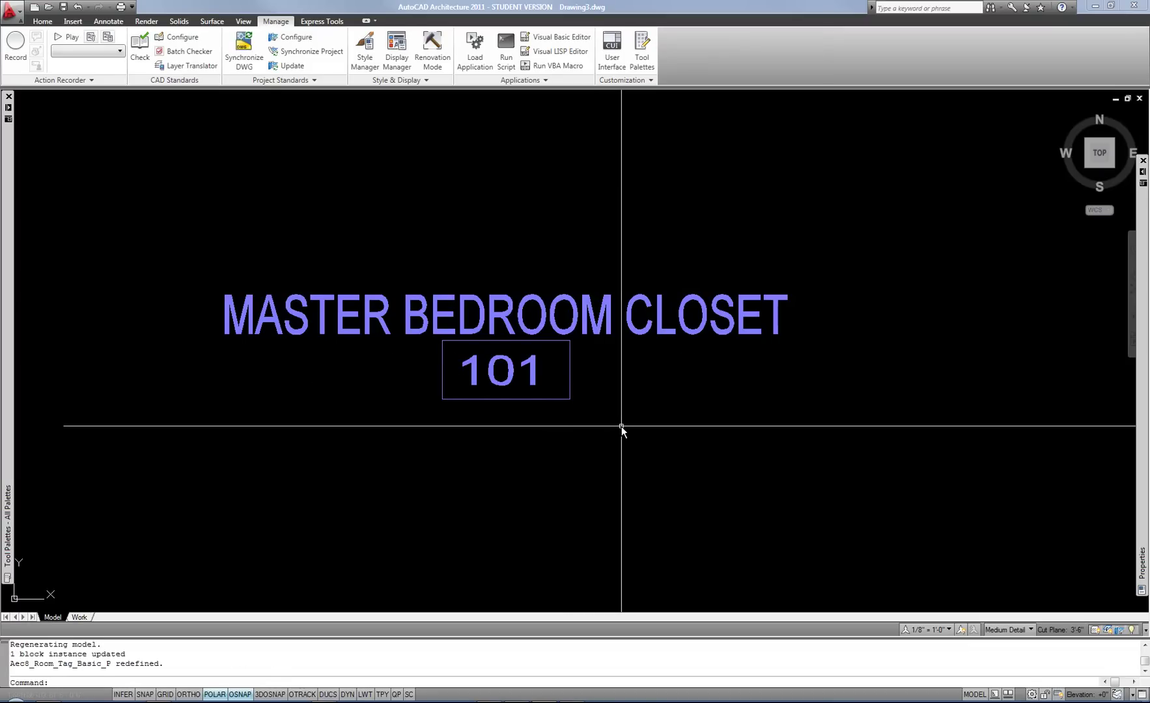
Select the edited tag block reference and check its block name in its properties
{"action": "scroll", "coordinate": [621, 426], "scroll_direction": "down", "scroll_amount": 6}
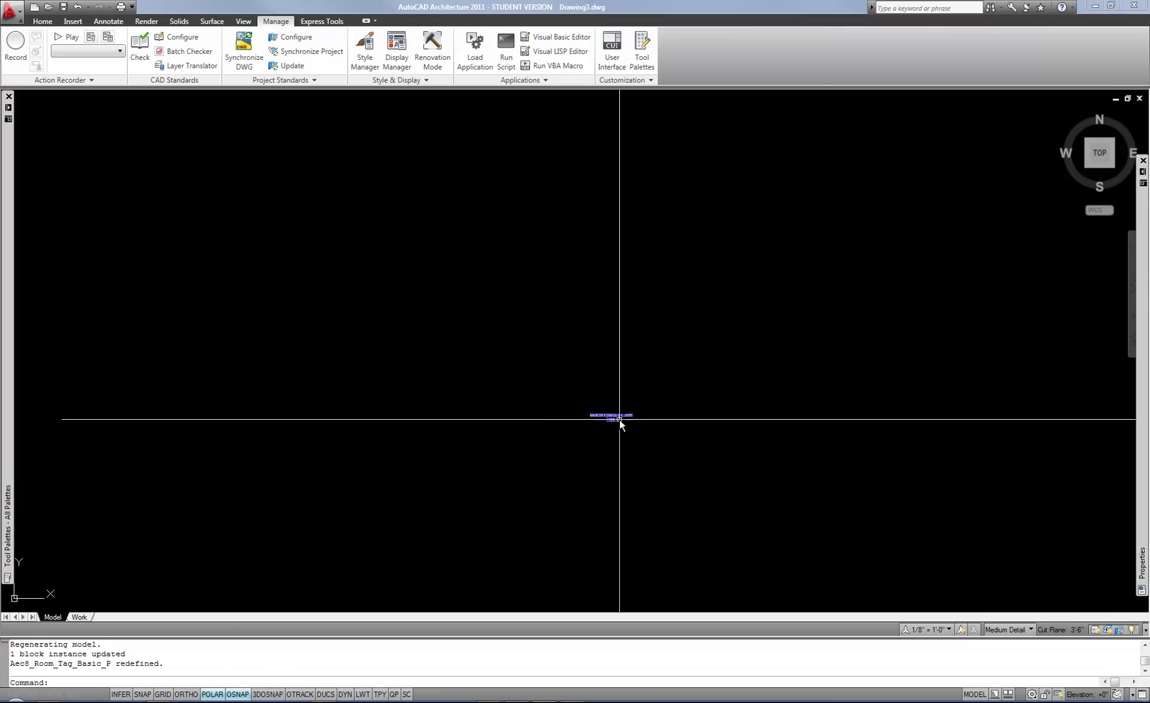
{"action": "scroll", "coordinate": [619, 419], "scroll_direction": "up", "scroll_amount": 5}
{"action": "left_click", "coordinate": [619, 419]}
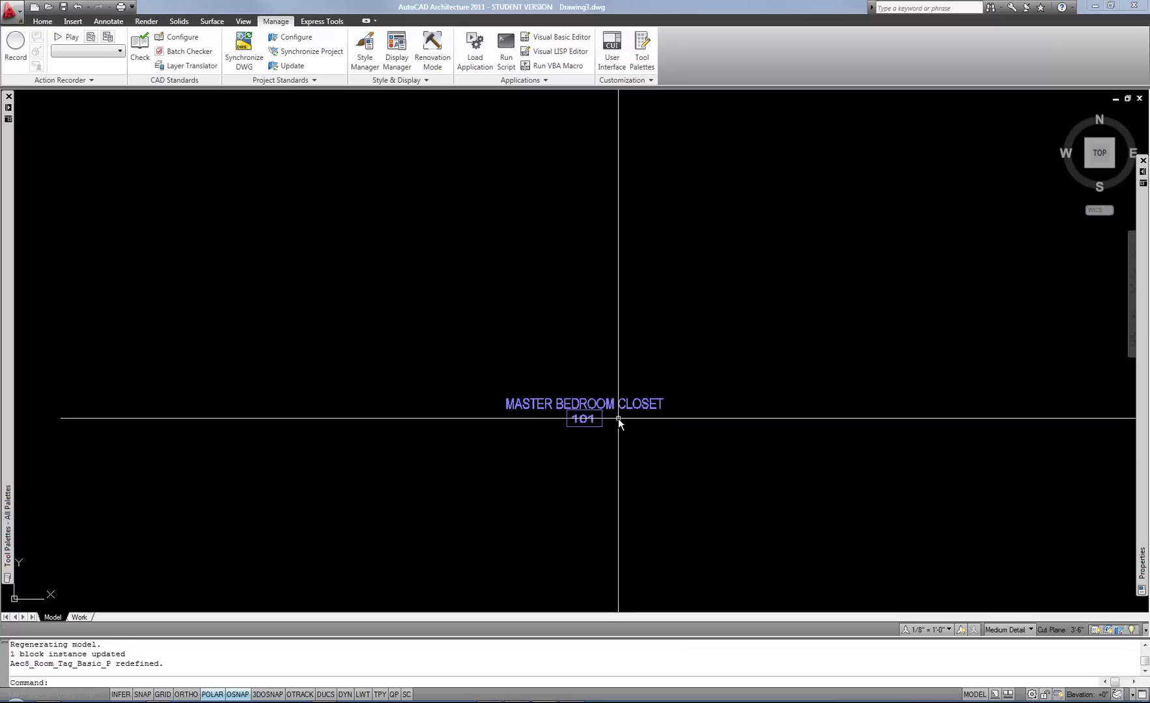
{"action": "scroll", "coordinate": [619, 419], "scroll_direction": "down", "scroll_amount": 1}
{"action": "mouse_move", "coordinate": [1144, 377]}
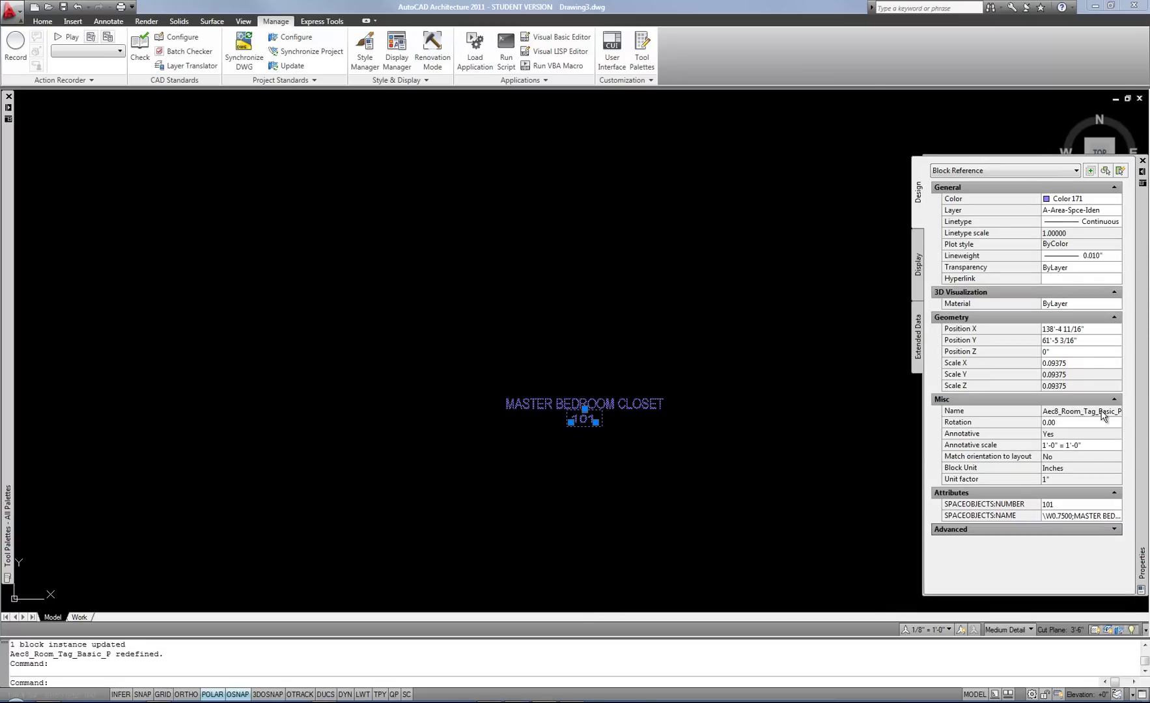
Place the tag's block reference in the empty area west of the room
{"action": "key", "text": "Escape"}
{"action": "key", "text": "Escape"}
{"action": "scroll", "coordinate": [693, 357], "scroll_direction": "up", "scroll_amount": 8}
{"action": "scroll", "coordinate": [502, 356], "scroll_direction": "down", "scroll_amount": 7}
{"action": "scroll", "coordinate": [471, 347], "scroll_direction": "up", "scroll_amount": 2}
{"action": "left_click", "coordinate": [424, 352]}
{"action": "scroll", "coordinate": [267, 352], "scroll_direction": "up", "scroll_amount": 2}
{"action": "scroll", "coordinate": [269, 351], "scroll_direction": "up", "scroll_amount": 2}
{"action": "scroll", "coordinate": [371, 359], "scroll_direction": "down", "scroll_amount": 2}
{"action": "scroll", "coordinate": [366, 360], "scroll_direction": "down", "scroll_amount": 2}
{"action": "type", "text": "co"}
{"action": "key", "text": "Return"}
{"action": "left_click", "coordinate": [362, 360]}
{"action": "left_click", "coordinate": [201, 361]}
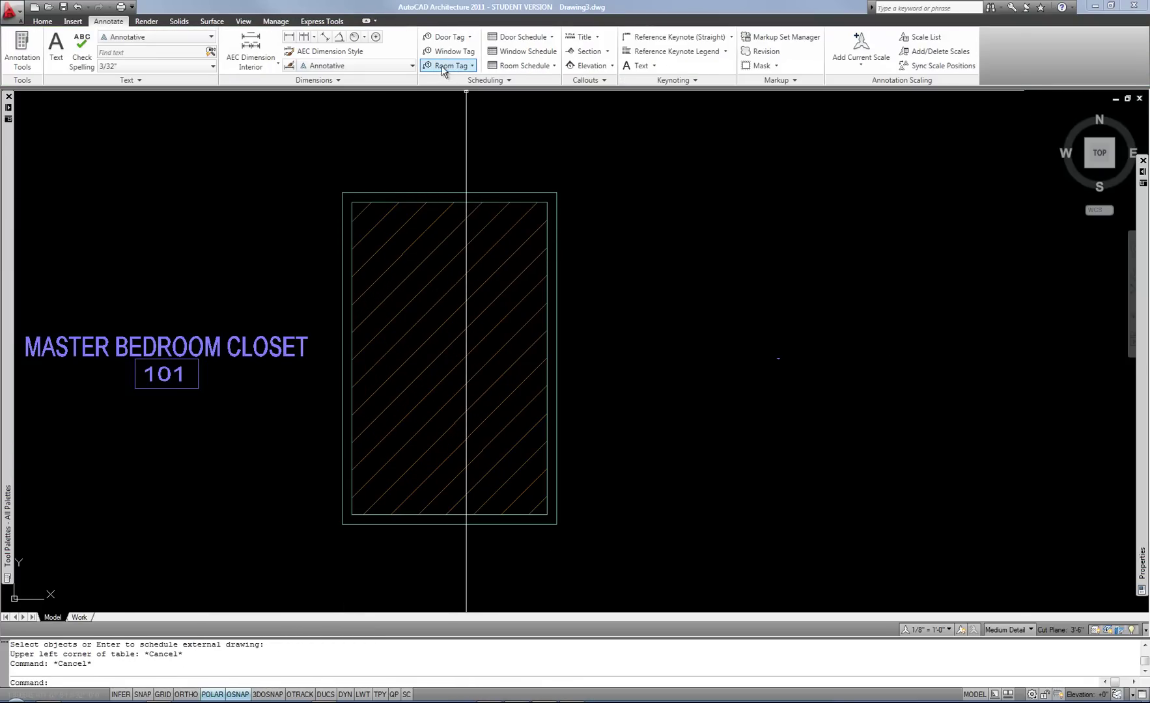
Attach a Room Tag to the room with object snap off, near the middle of the space, and accept the property set data
{"action": "left_click", "coordinate": [448, 66]}
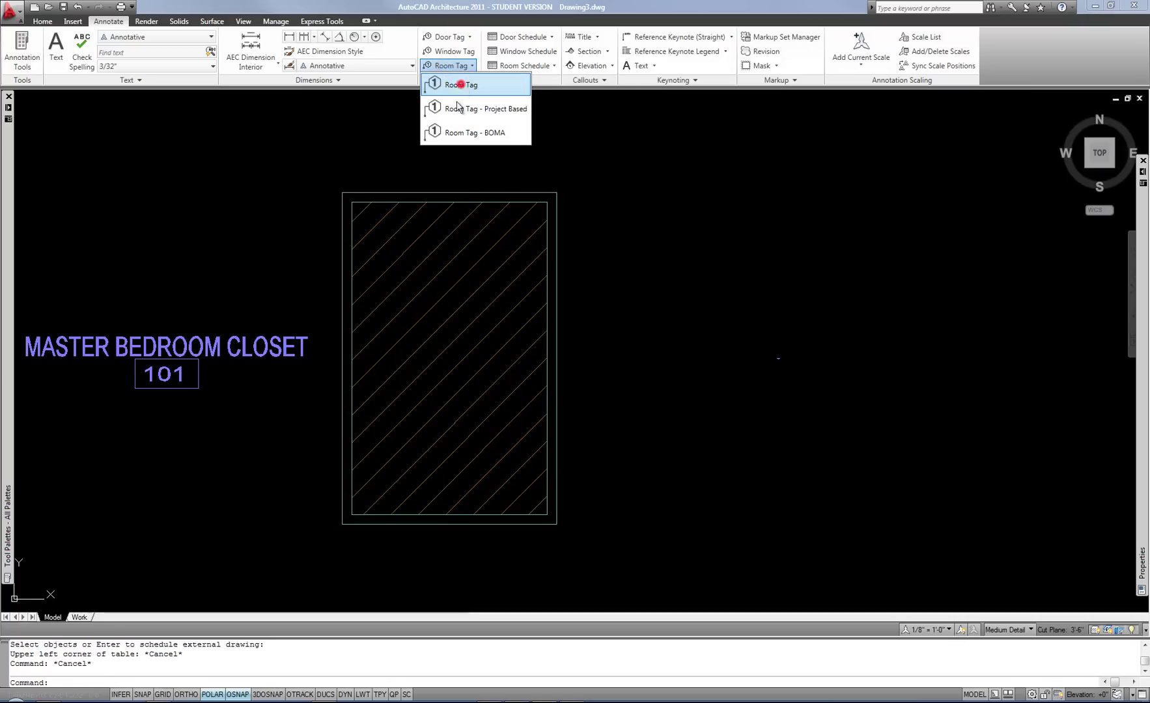
{"action": "left_click", "coordinate": [443, 87]}
{"action": "left_click", "coordinate": [416, 302]}
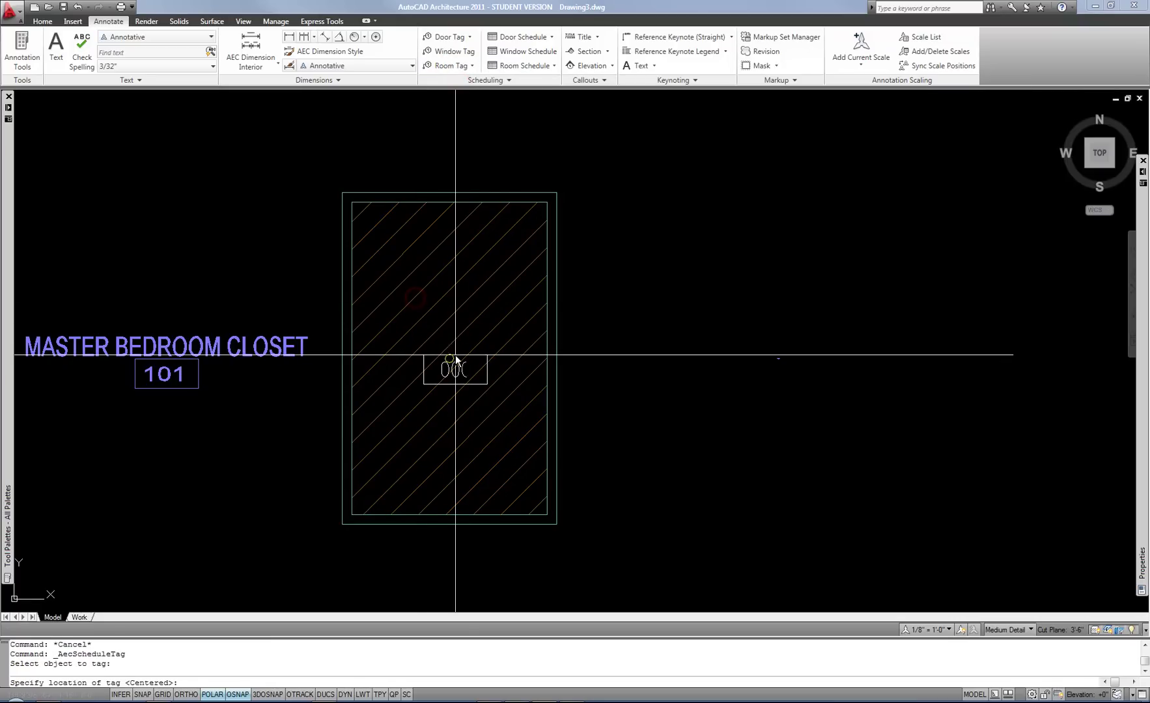
{"action": "key", "text": "F3"}
{"action": "left_click", "coordinate": [455, 358]}
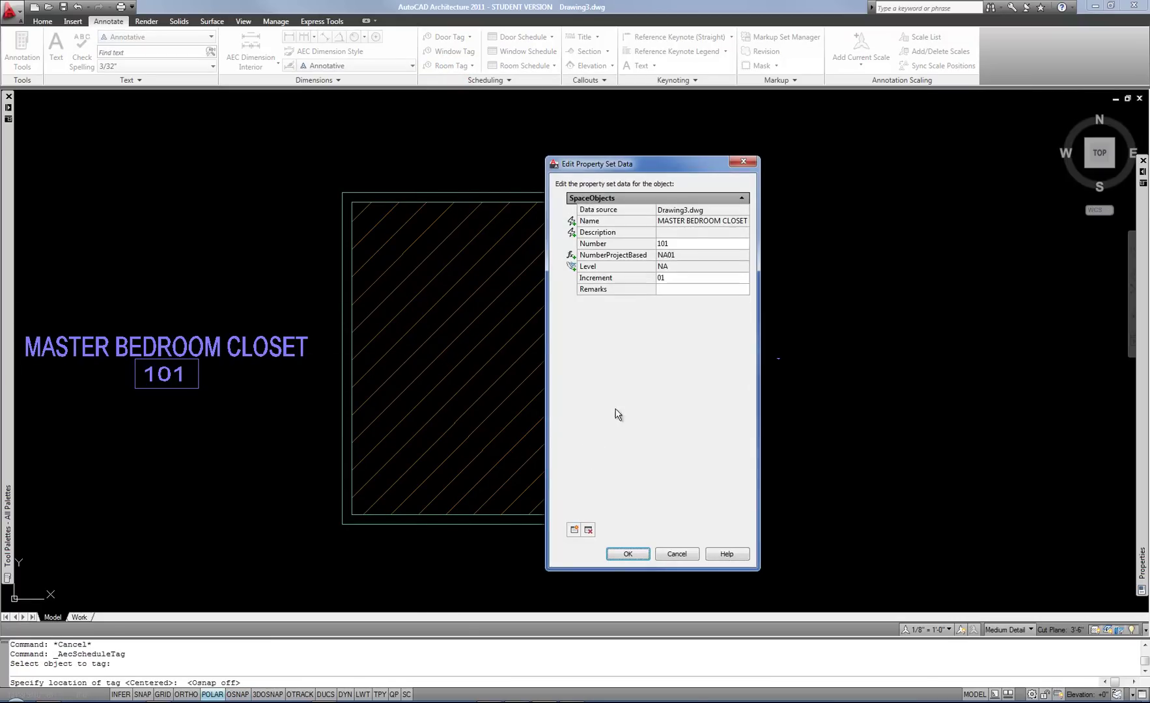
{"action": "left_click", "coordinate": [627, 554]}
{"action": "key", "text": "Return"}
Open the tag's block reference beside the room for in-place editing
{"action": "scroll", "coordinate": [508, 381], "scroll_direction": "up", "scroll_amount": 1}
{"action": "scroll", "coordinate": [358, 348], "scroll_direction": "up", "scroll_amount": 3}
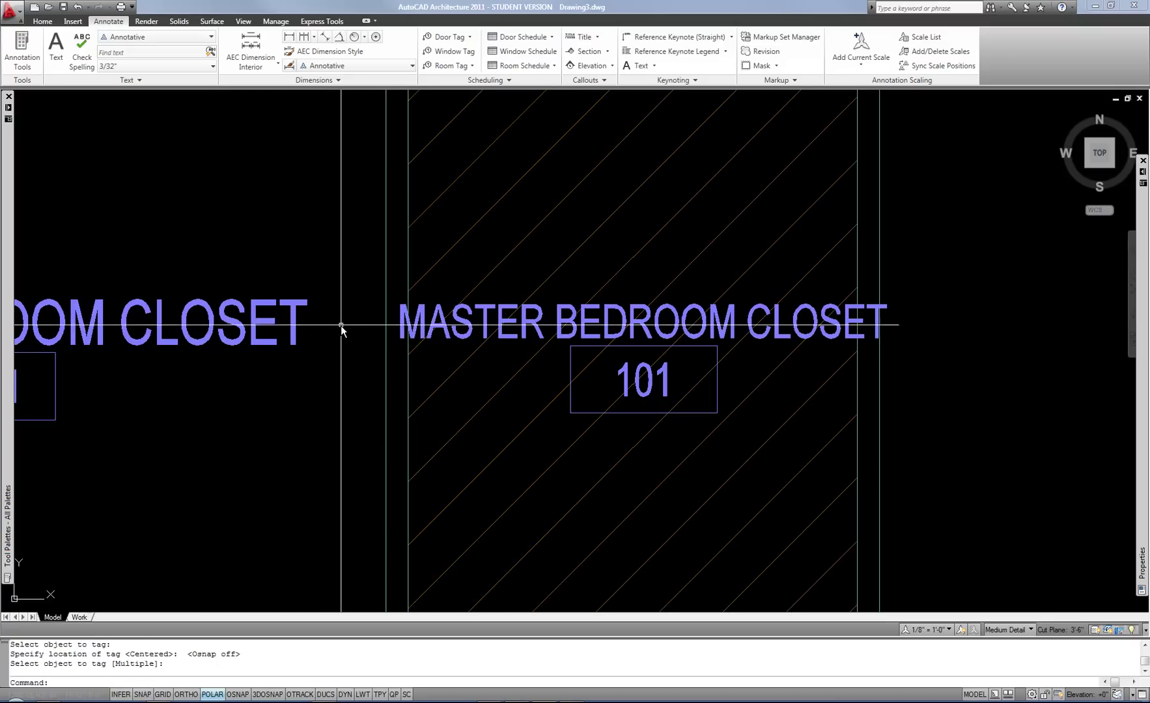
{"action": "scroll", "coordinate": [333, 345], "scroll_direction": "down", "scroll_amount": 3}
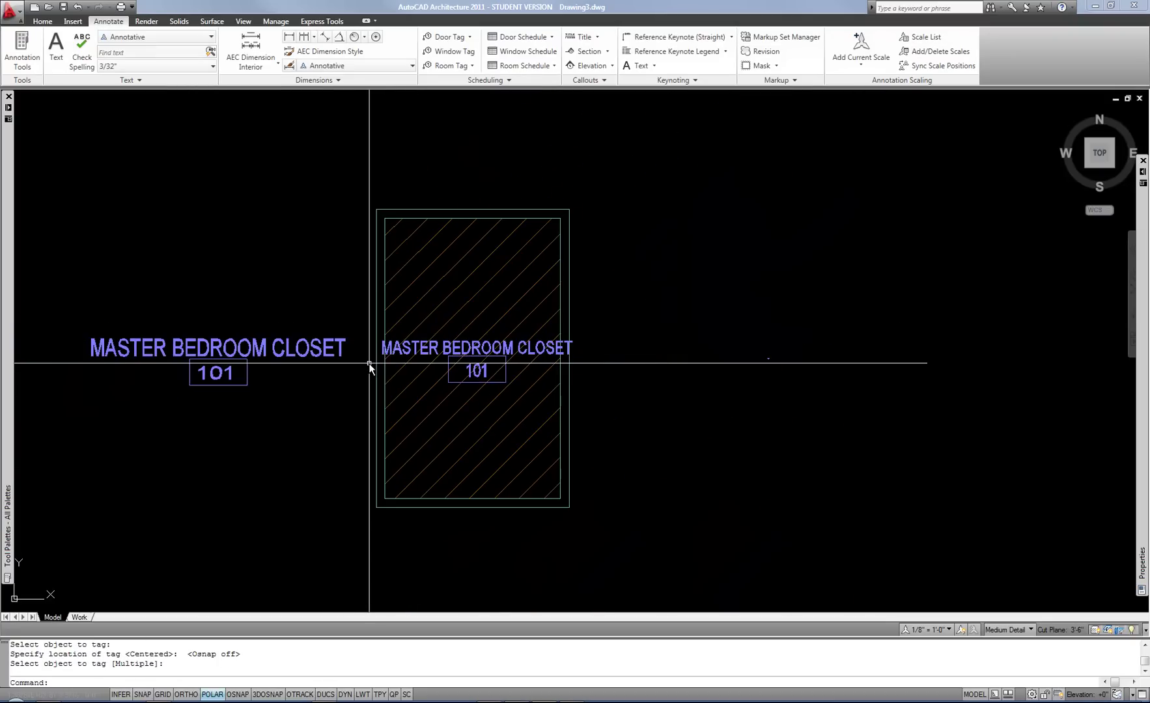
{"action": "scroll", "coordinate": [490, 390], "scroll_direction": "up", "scroll_amount": 3}
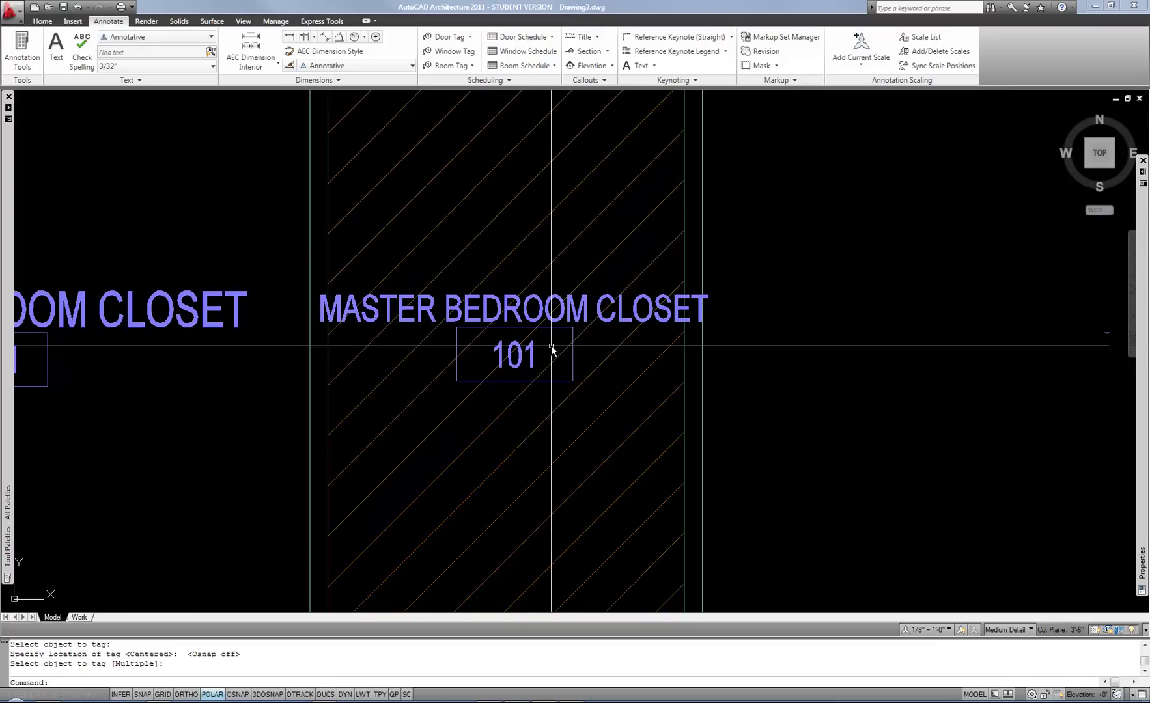
{"action": "middle_click_drag", "start_coordinate": [667, 375], "coordinate": [587, 436]}
{"action": "scroll", "coordinate": [686, 398], "scroll_direction": "down", "scroll_amount": 5}
{"action": "scroll", "coordinate": [585, 433], "scroll_direction": "up", "scroll_amount": 8}
{"action": "left_click", "coordinate": [462, 327]}
{"action": "middle_click_drag", "start_coordinate": [462, 327], "coordinate": [547, 329]}
{"action": "right_click", "coordinate": [474, 276]}
{"action": "left_click", "coordinate": [513, 405]}
{"action": "left_click", "coordinate": [558, 443]}
Set the SPACEOBJECTS:NAME attribute's boundary width to 2
{"action": "left_click", "coordinate": [444, 317]}
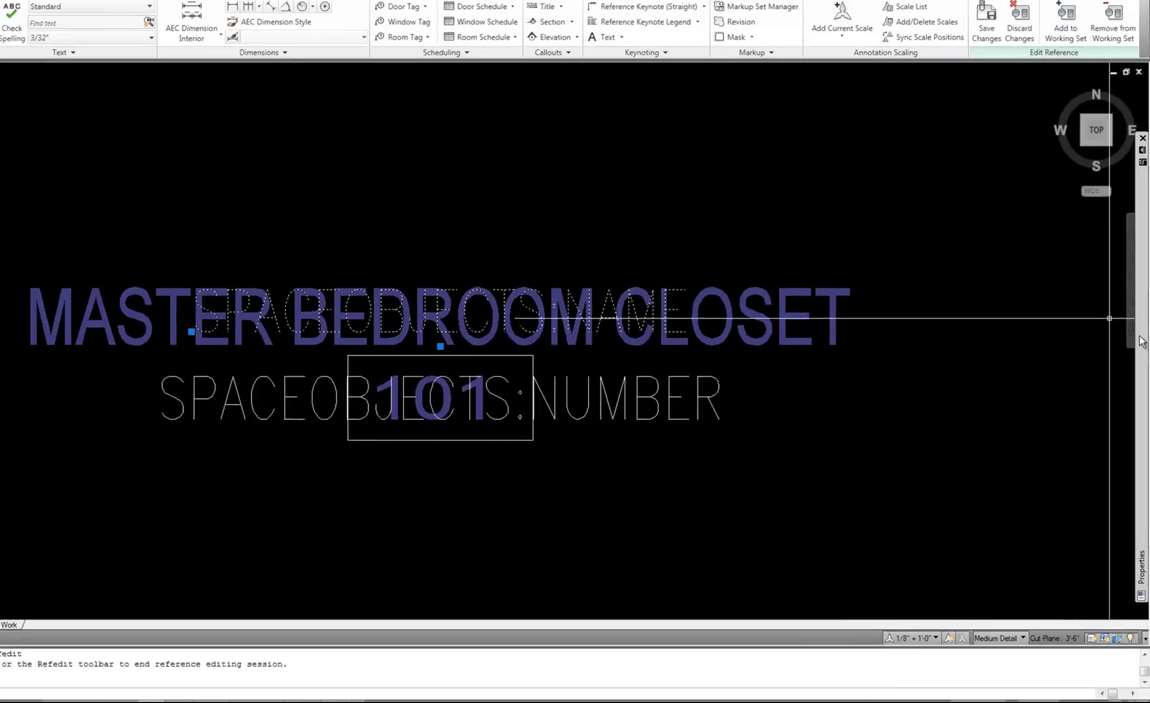
{"action": "mouse_move", "coordinate": [1141, 341]}
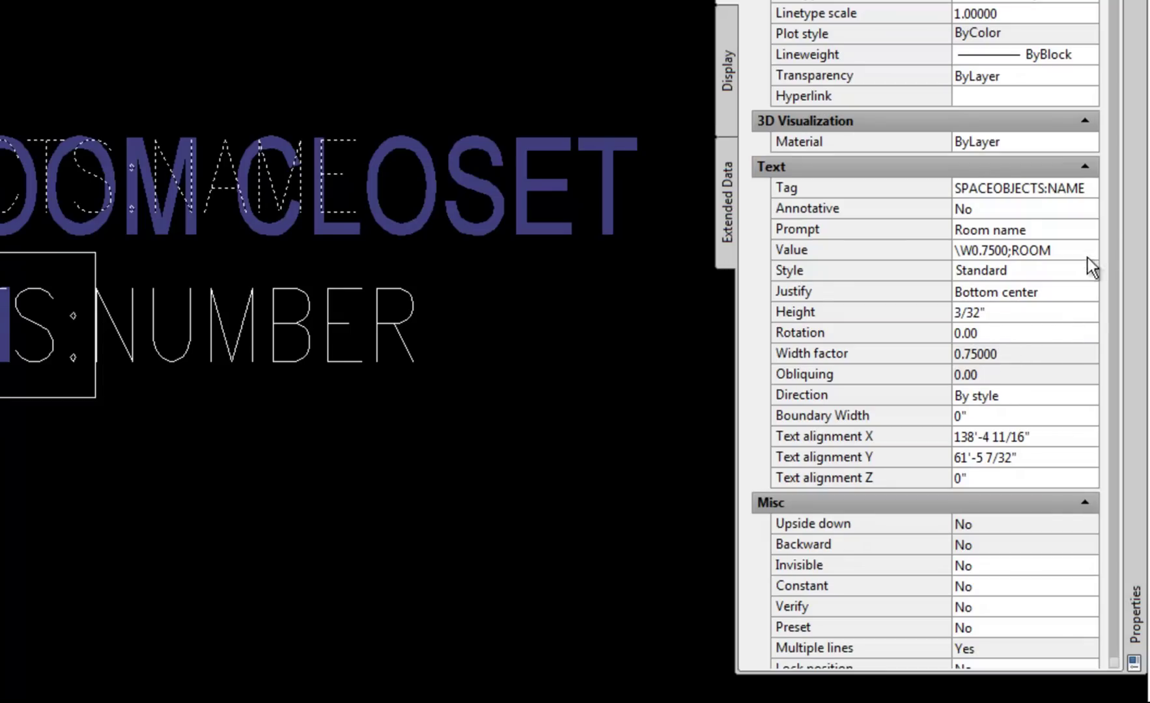
{"action": "left_click", "coordinate": [1113, 226]}
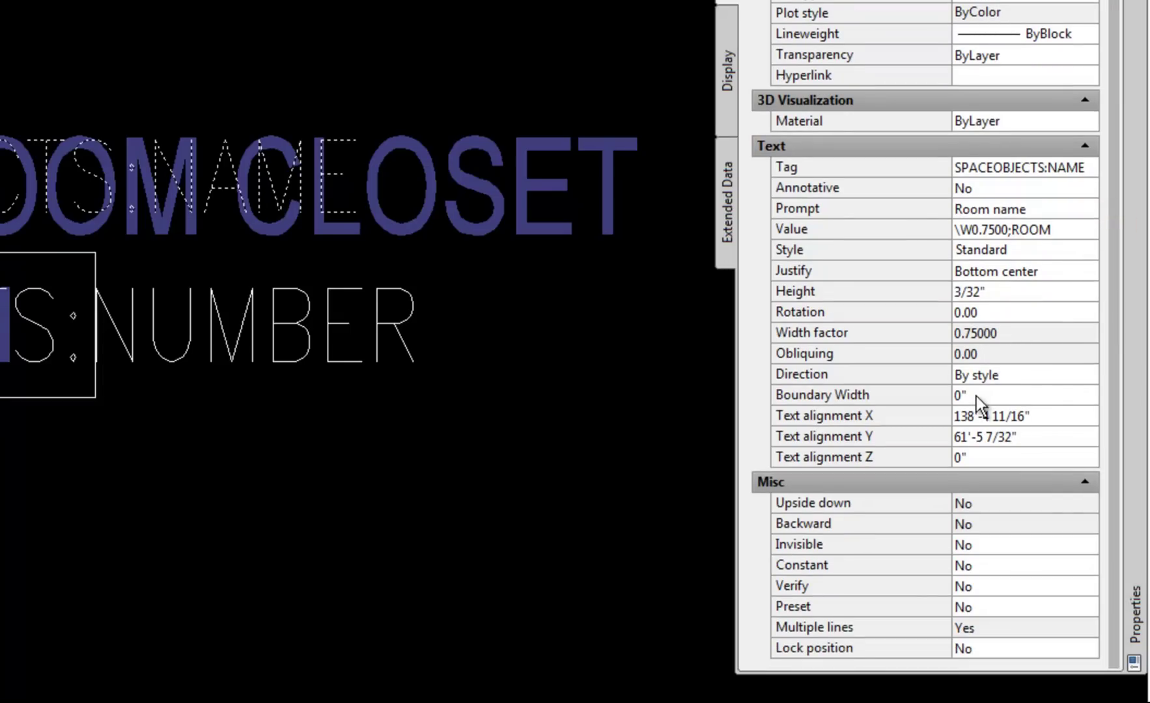
{"action": "left_click", "coordinate": [975, 395]}
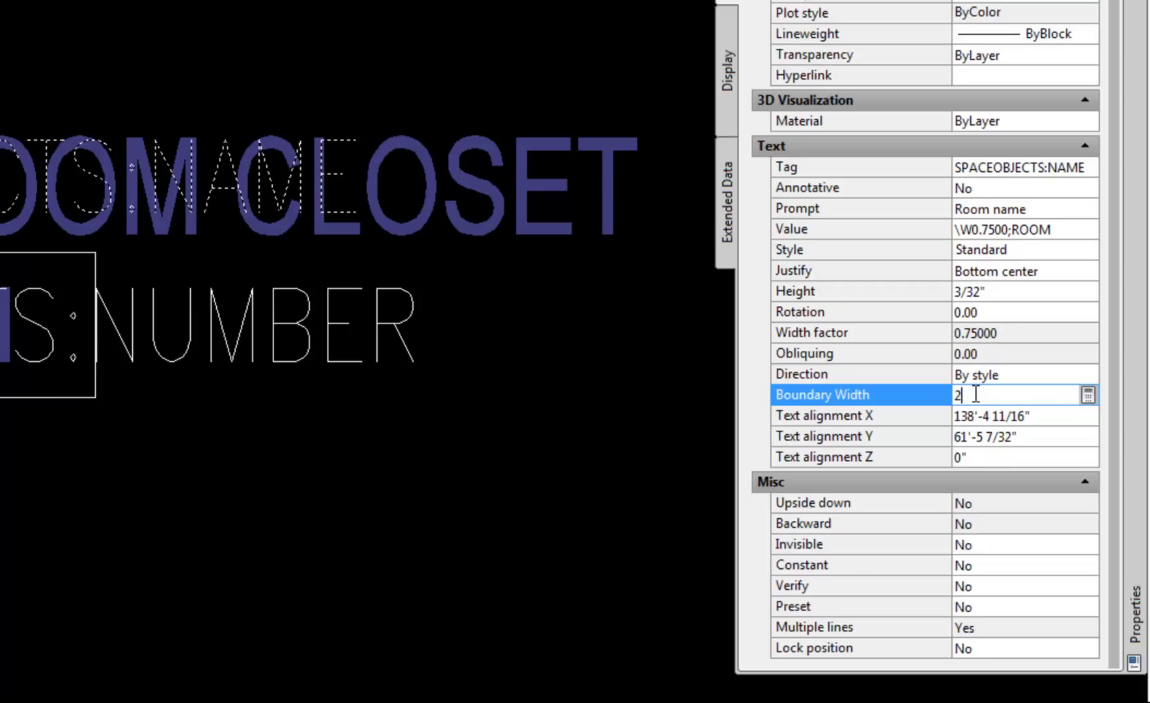
{"action": "key", "text": "Tab"}
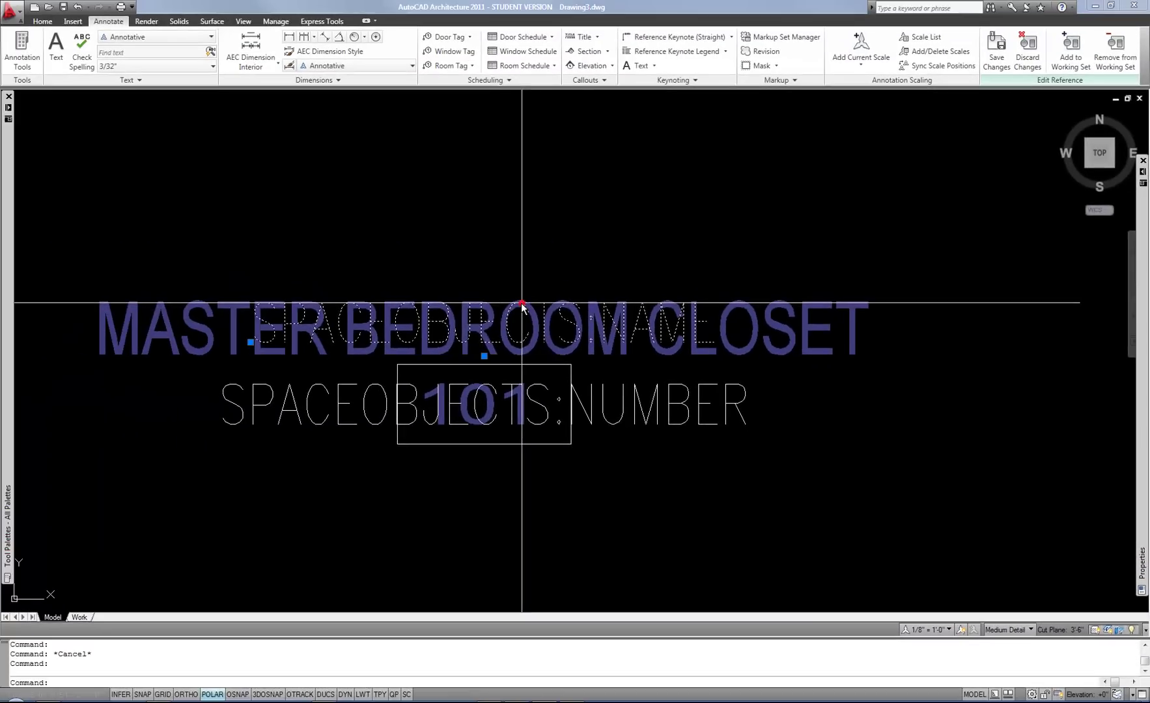
Narrow the name attribute's text boundary to about half its width in the multiline editor and save the in-place edits back to the block
{"action": "double_click", "coordinate": [52, 151]}
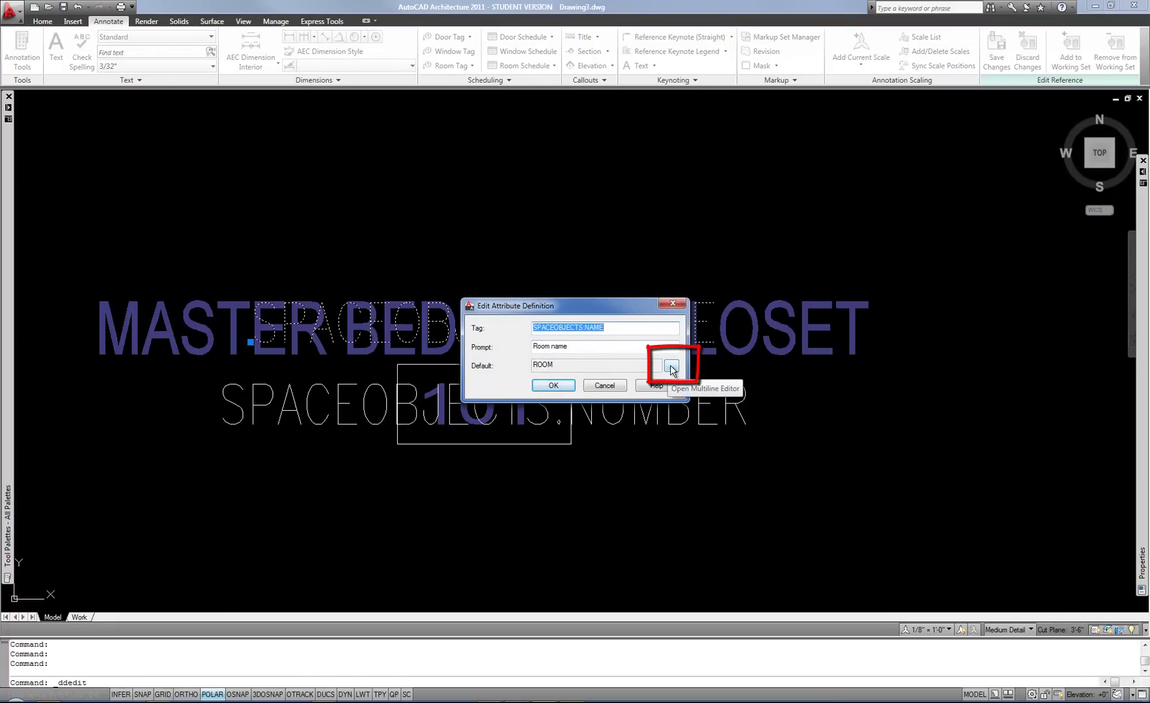
{"action": "left_click", "coordinate": [671, 369]}
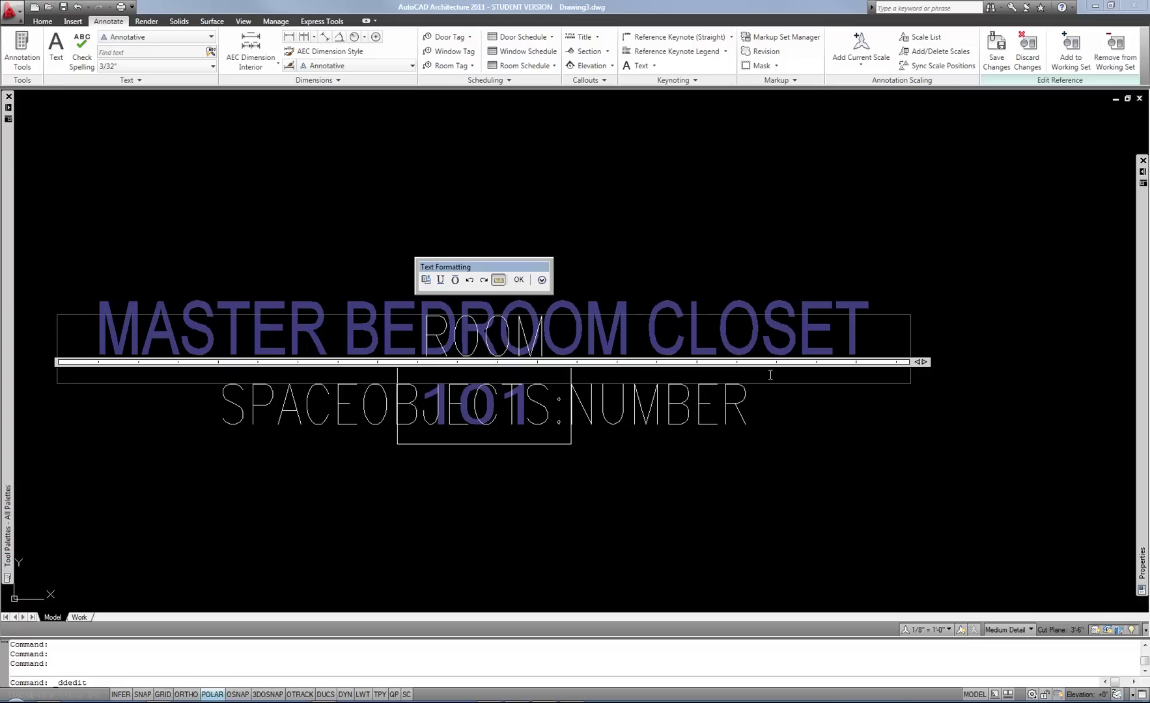
{"action": "mouse_move", "coordinate": [910, 362]}
{"action": "left_mouse_down"}
{"action": "mouse_move", "coordinate": [573, 360]}
{"action": "mouse_move", "coordinate": [537, 329]}
{"action": "mouse_move", "coordinate": [565, 329]}
{"action": "mouse_move", "coordinate": [510, 335]}
{"action": "left_mouse_up"}
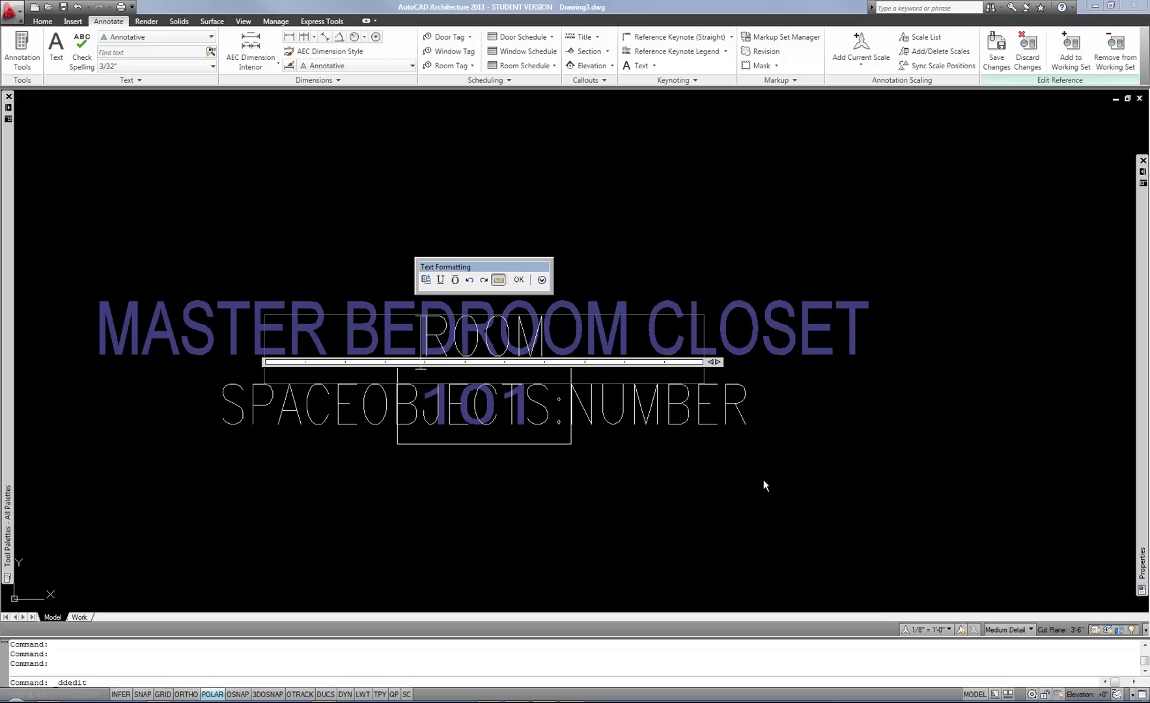
{"action": "mouse_move", "coordinate": [1142, 384]}
{"action": "left_click", "coordinate": [519, 280]}
{"action": "left_click", "coordinate": [547, 390]}
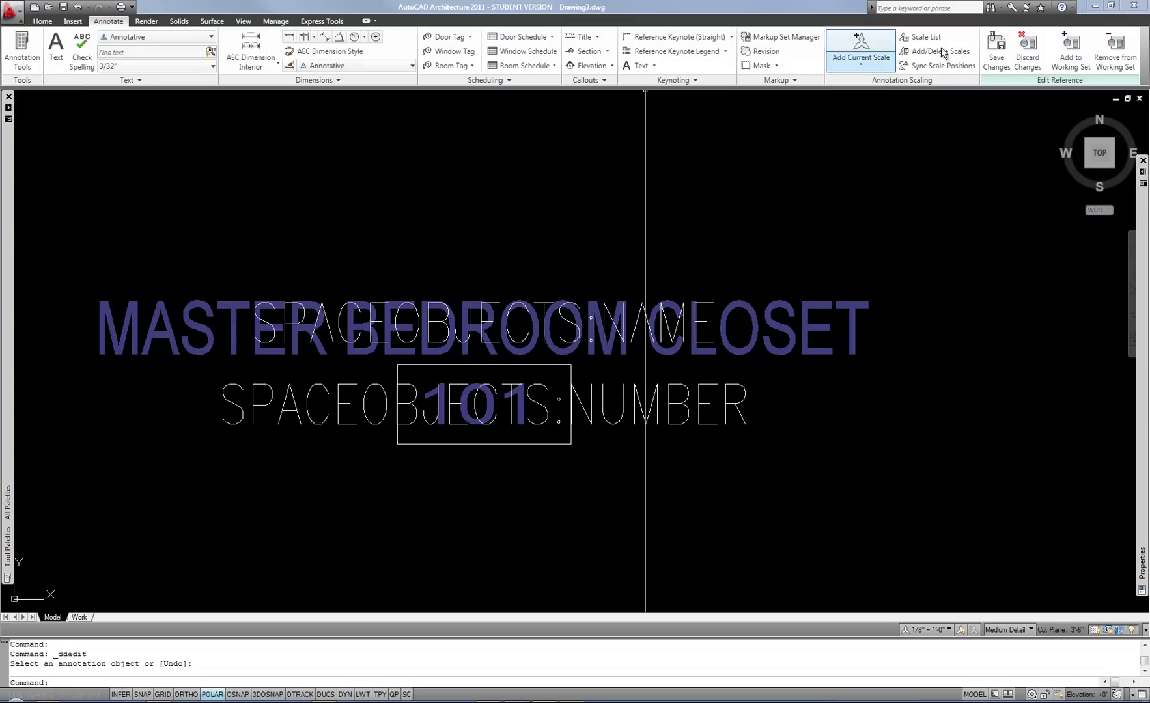
{"action": "left_click", "coordinate": [996, 50]}
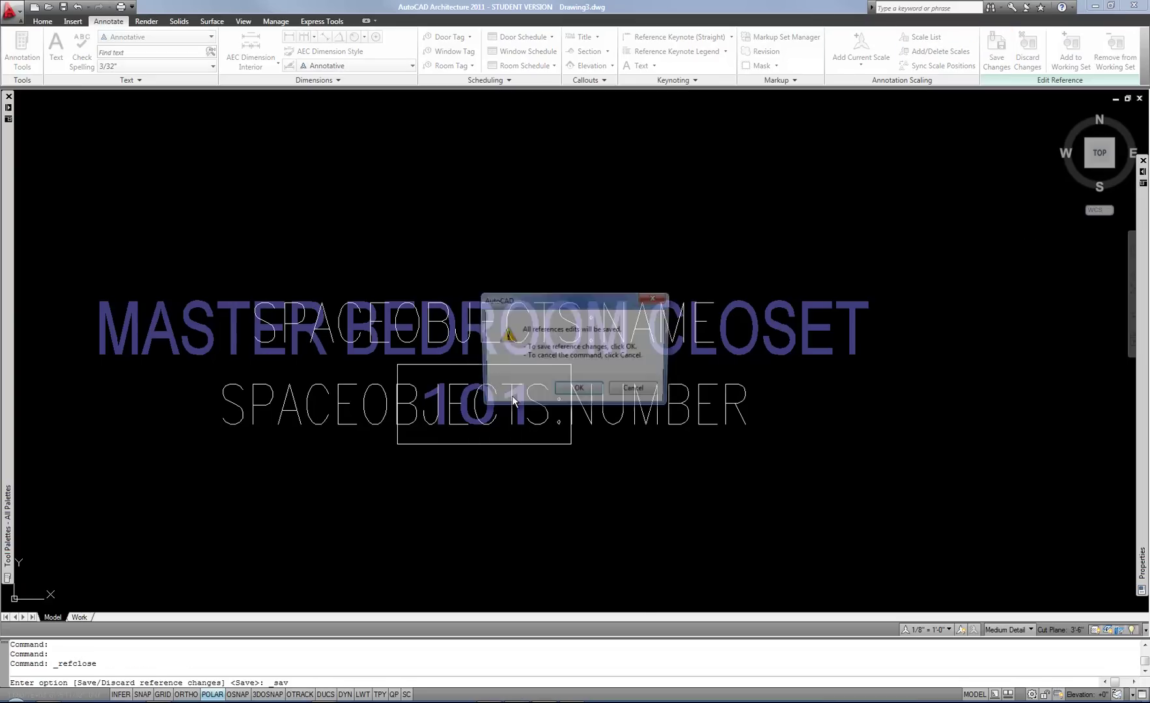
{"action": "left_click", "coordinate": [576, 391]}
Delete the existing room tag from the hatched room
{"action": "scroll", "coordinate": [593, 344], "scroll_direction": "down", "scroll_amount": 5}
{"action": "scroll", "coordinate": [386, 395], "scroll_direction": "up", "scroll_amount": 5}
{"action": "middle_click_drag", "start_coordinate": [386, 394], "coordinate": [713, 313]}
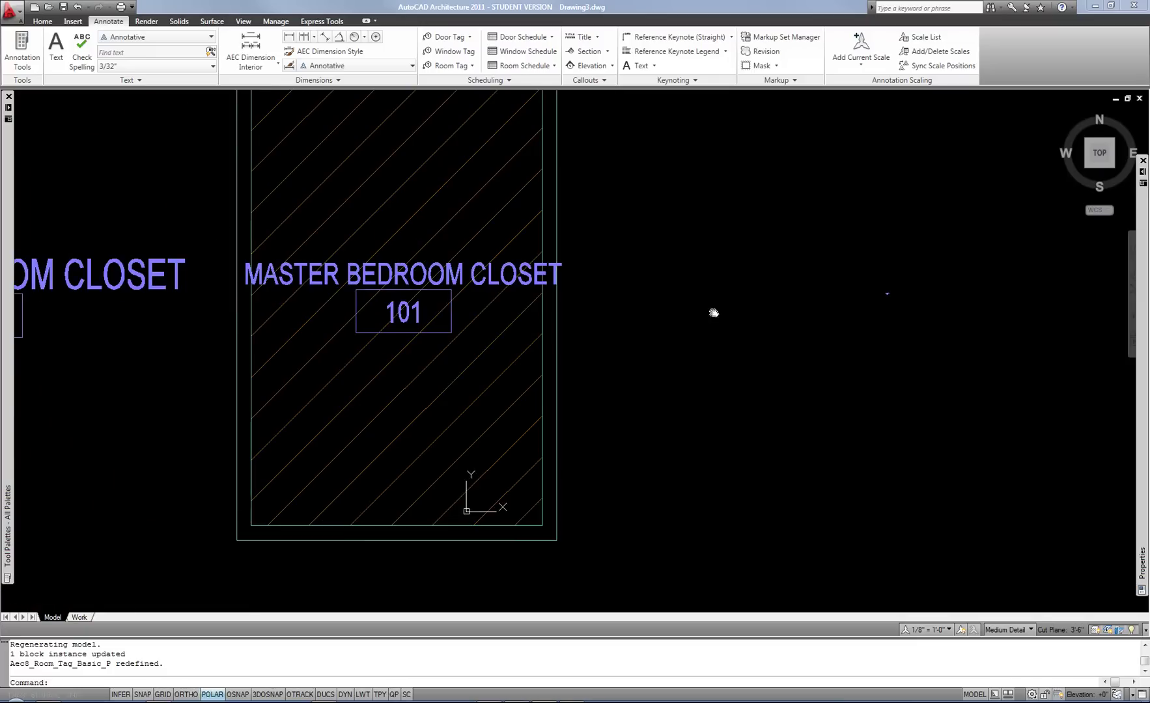
{"action": "left_click", "coordinate": [387, 270]}
{"action": "key", "text": "Delete"}
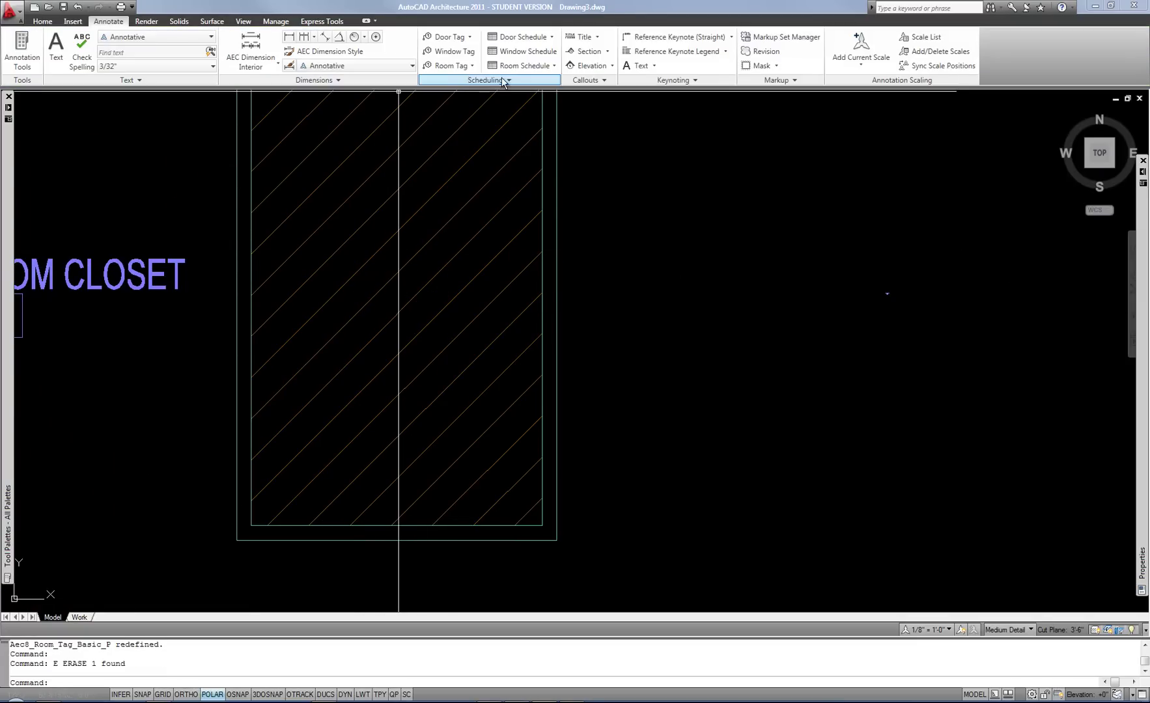
Tag the room again with a Room Tag near the middle of the space, accepting the property set data
{"action": "left_click", "coordinate": [455, 66]}
{"action": "left_click", "coordinate": [459, 85]}
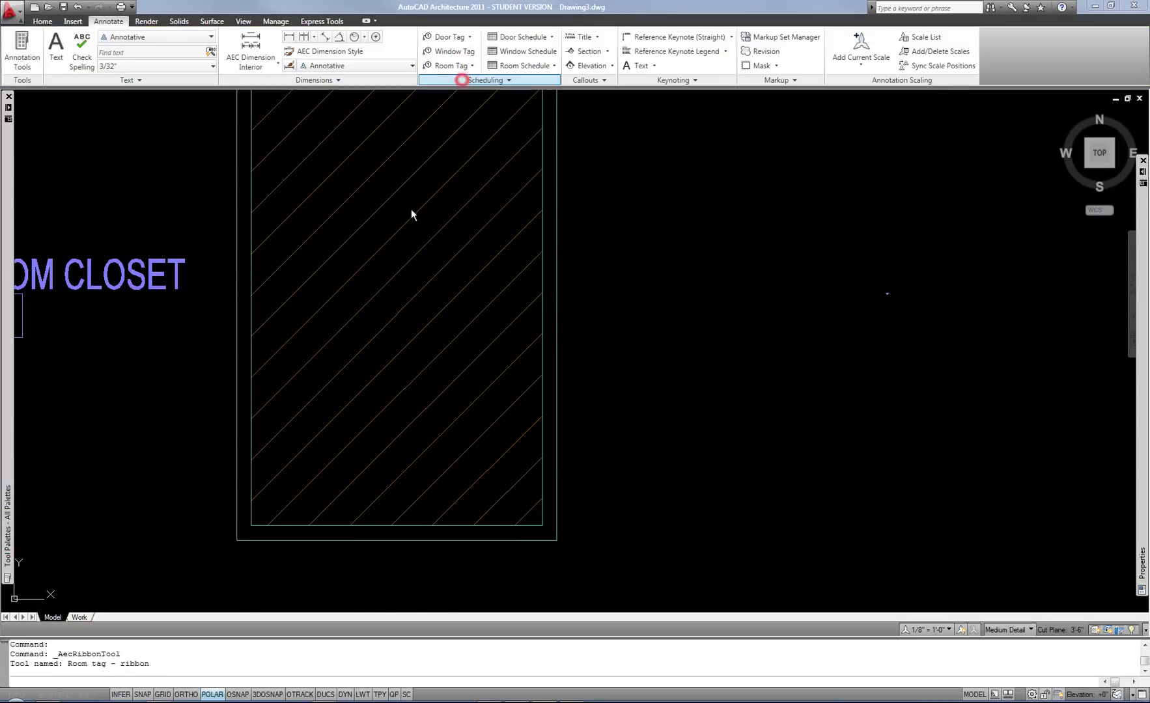
{"action": "left_click", "coordinate": [373, 255]}
{"action": "left_click", "coordinate": [406, 273]}
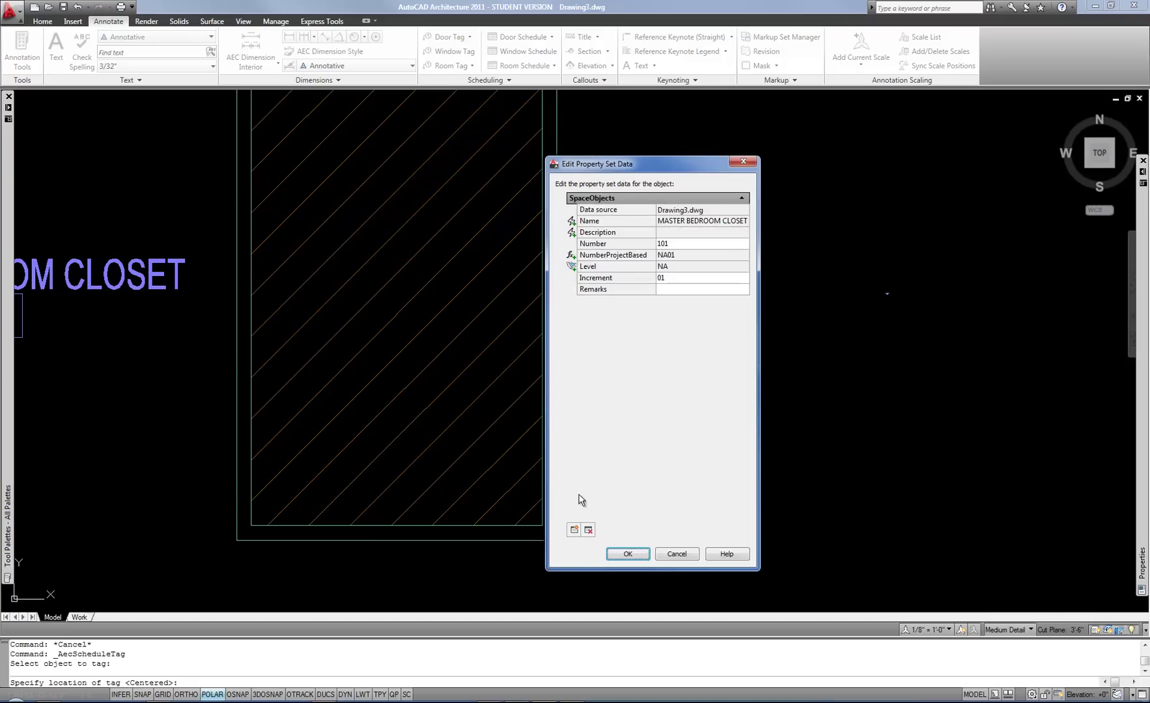
{"action": "left_click", "coordinate": [627, 554]}
{"action": "key", "text": "Return"}
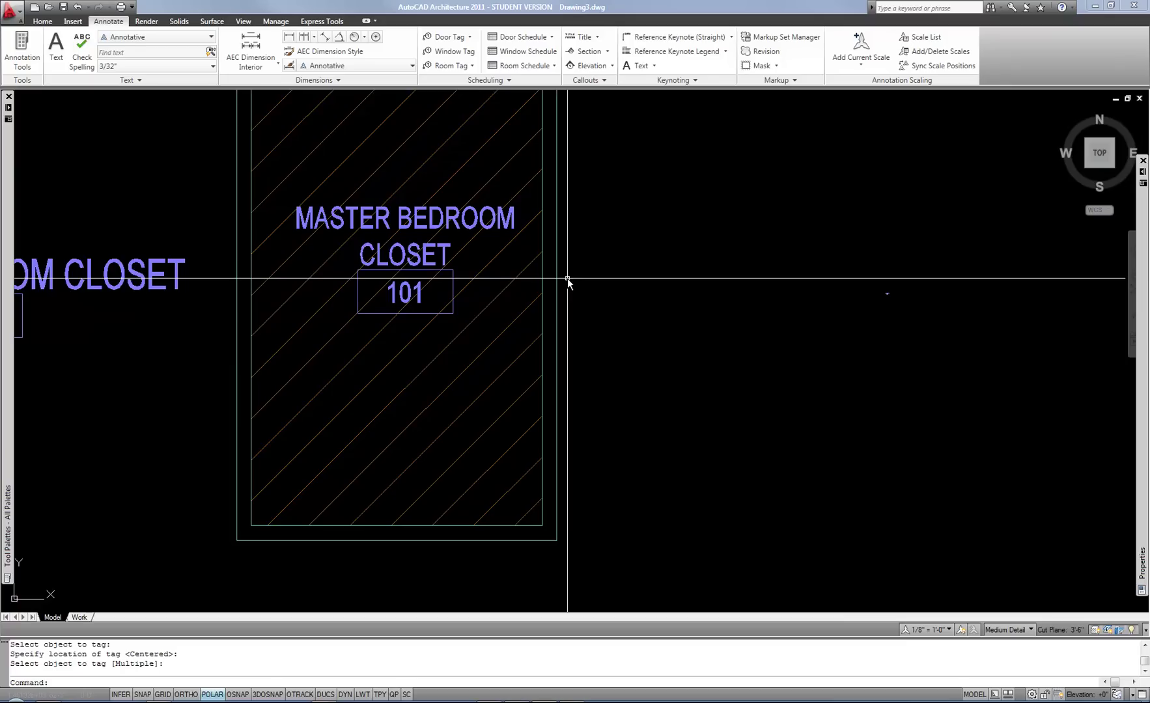
{"action": "scroll", "coordinate": [568, 283], "scroll_direction": "down", "scroll_amount": 3}
{"action": "scroll", "coordinate": [405, 371], "scroll_direction": "up", "scroll_amount": 2}
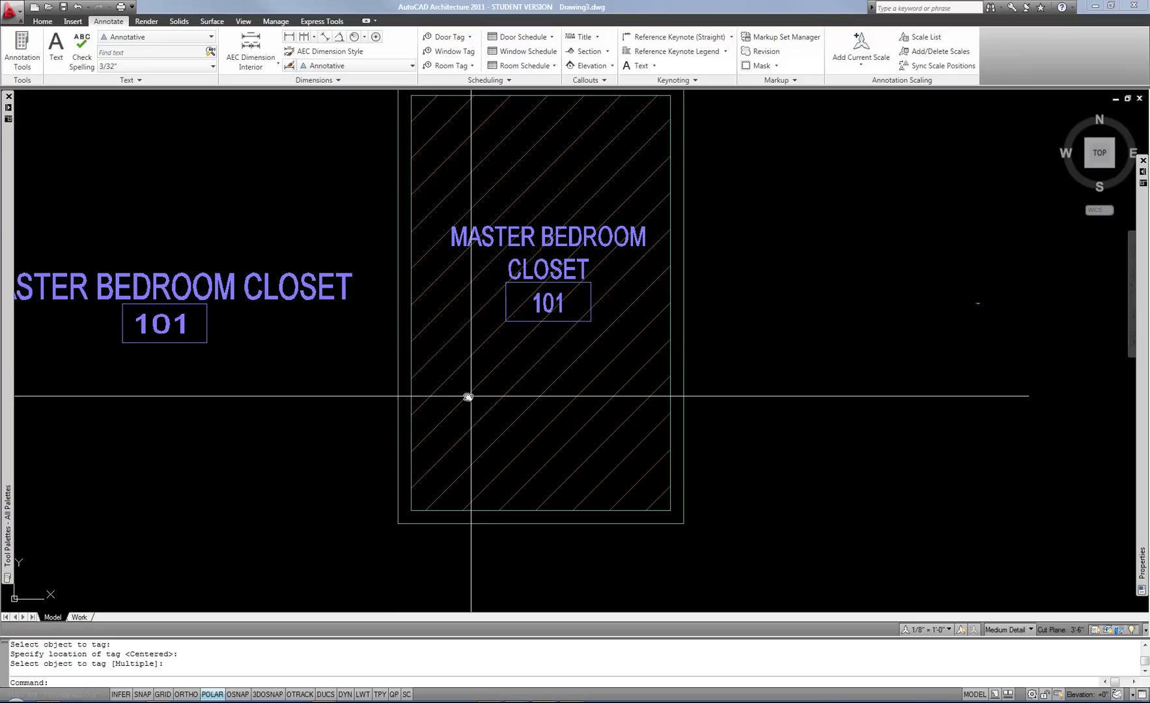
Switch to the Drawing1.dwg drawing and view the toilet block from the southwest isometric direction
{"action": "key", "text": "ctrl+n"}
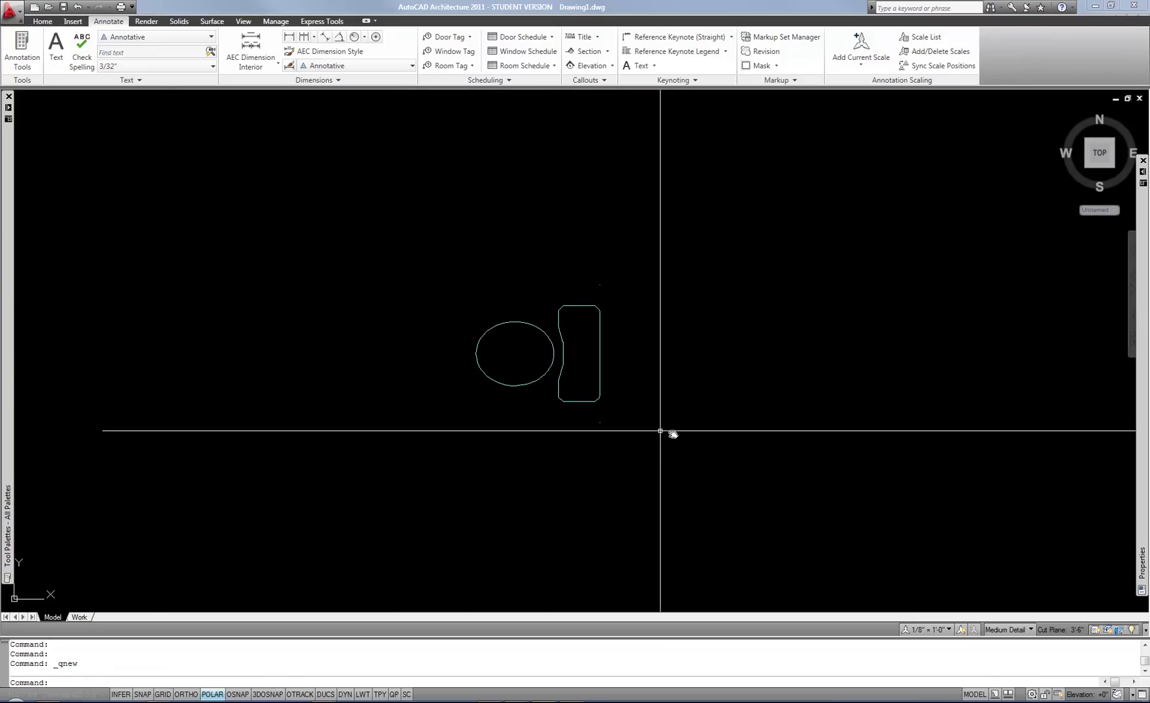
{"action": "middle_click_drag", "start_coordinate": [710, 438], "coordinate": [681, 434]}
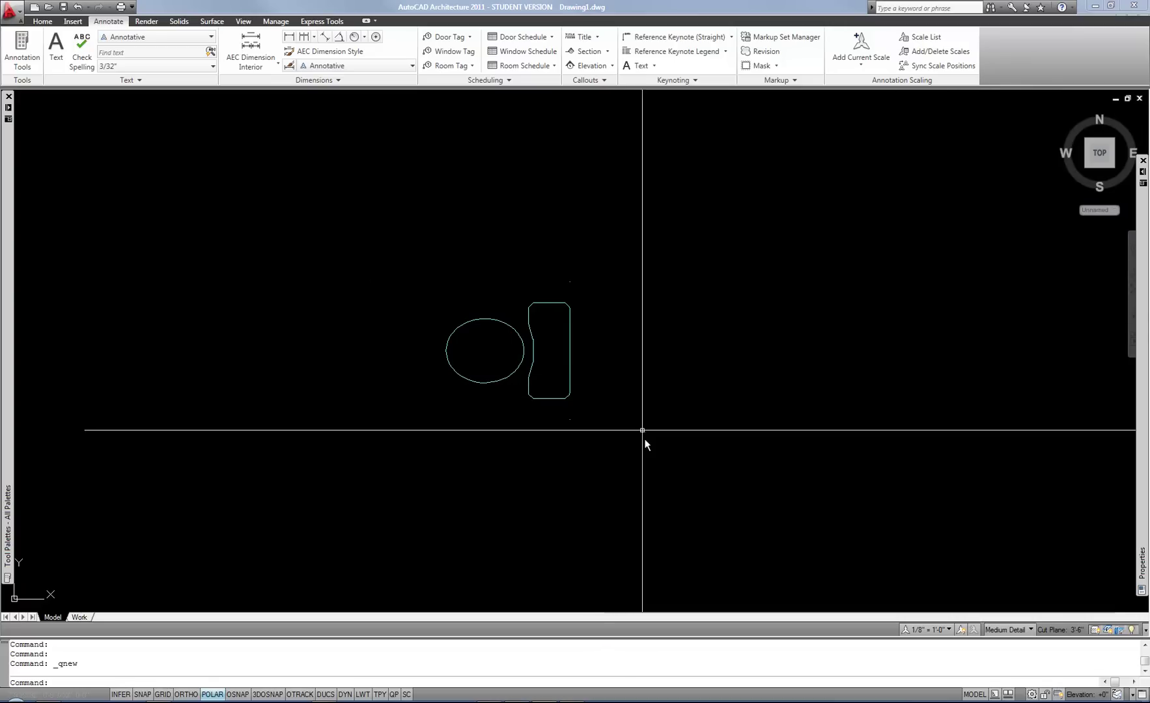
{"action": "left_click", "coordinate": [1086, 167]}
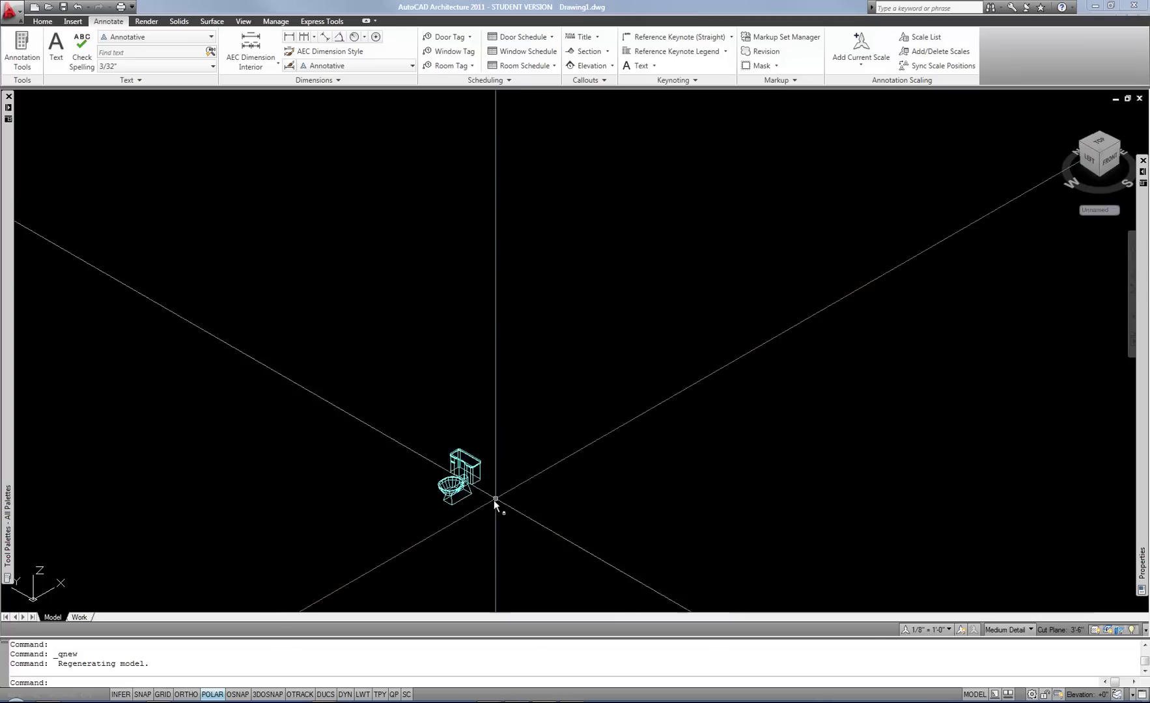
{"action": "scroll", "coordinate": [495, 514], "scroll_direction": "up", "scroll_amount": 2}
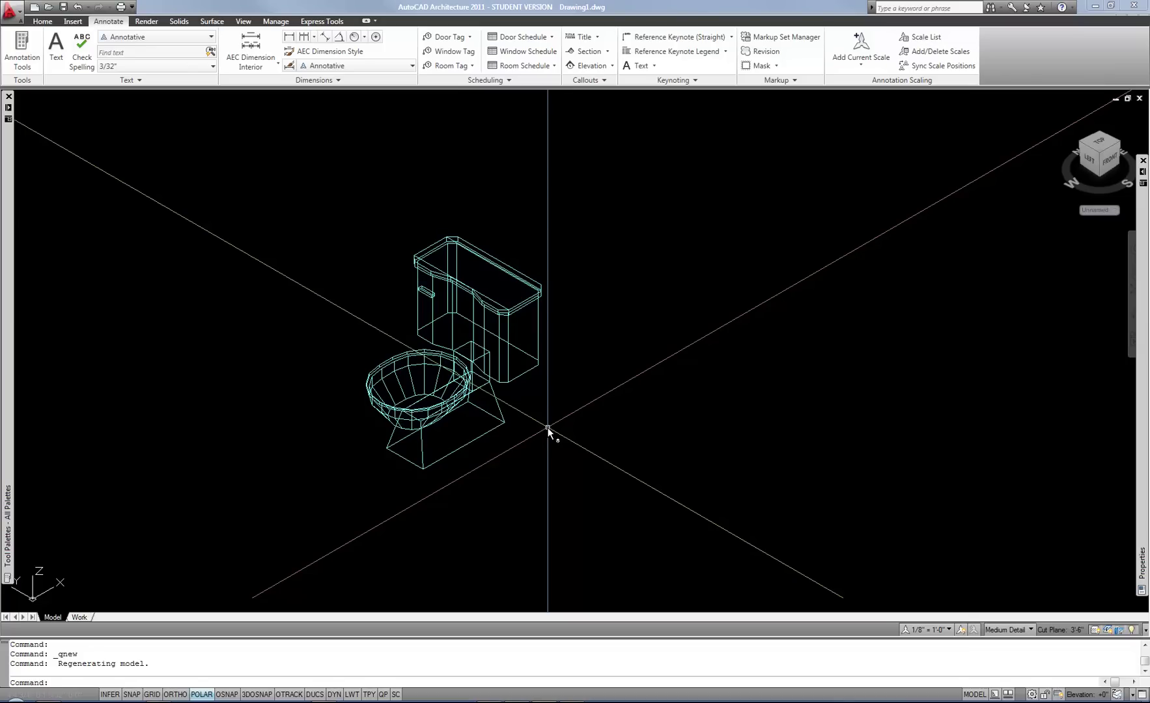
Examine the view directions assigned to each General view block in the toilet's multi-view block definition, and leave the definition without changes
{"action": "left_click", "coordinate": [470, 301]}
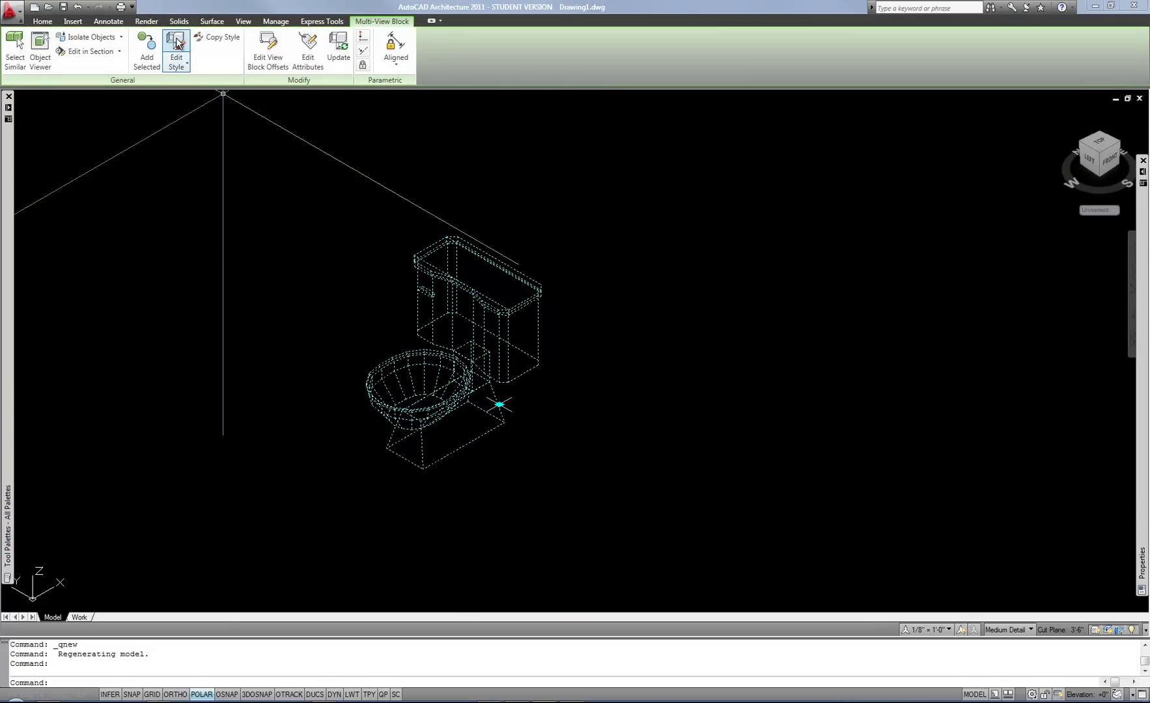
{"action": "left_click", "coordinate": [183, 57]}
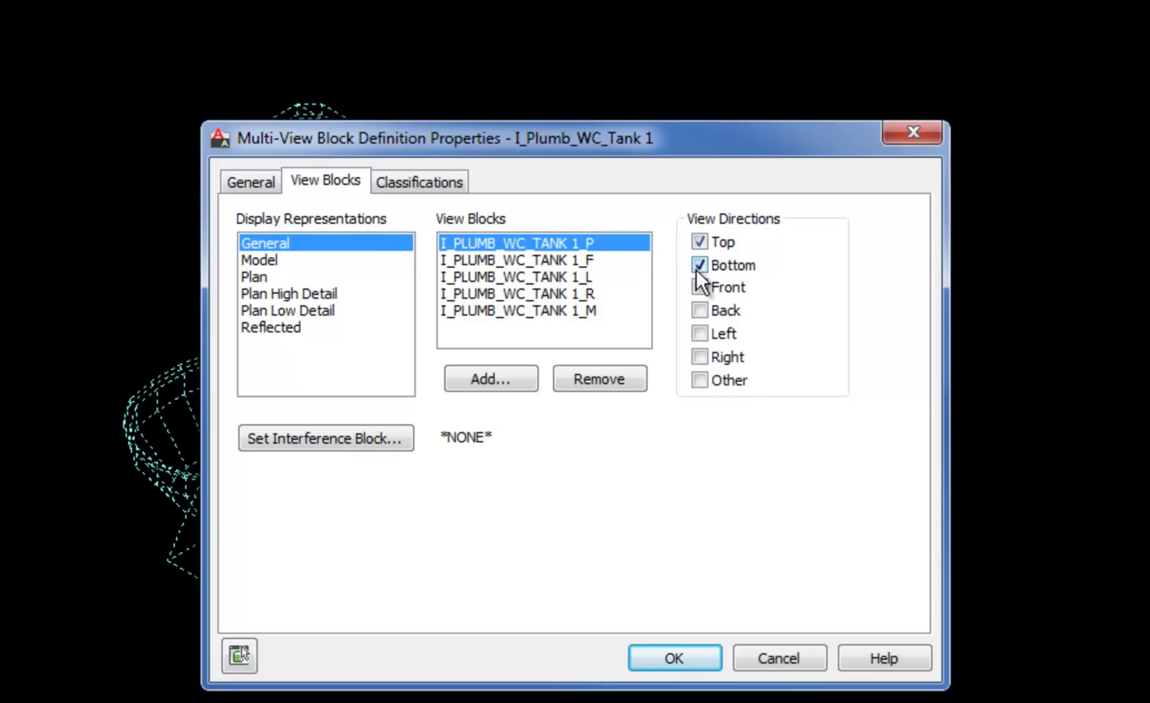
{"action": "left_click", "coordinate": [592, 260]}
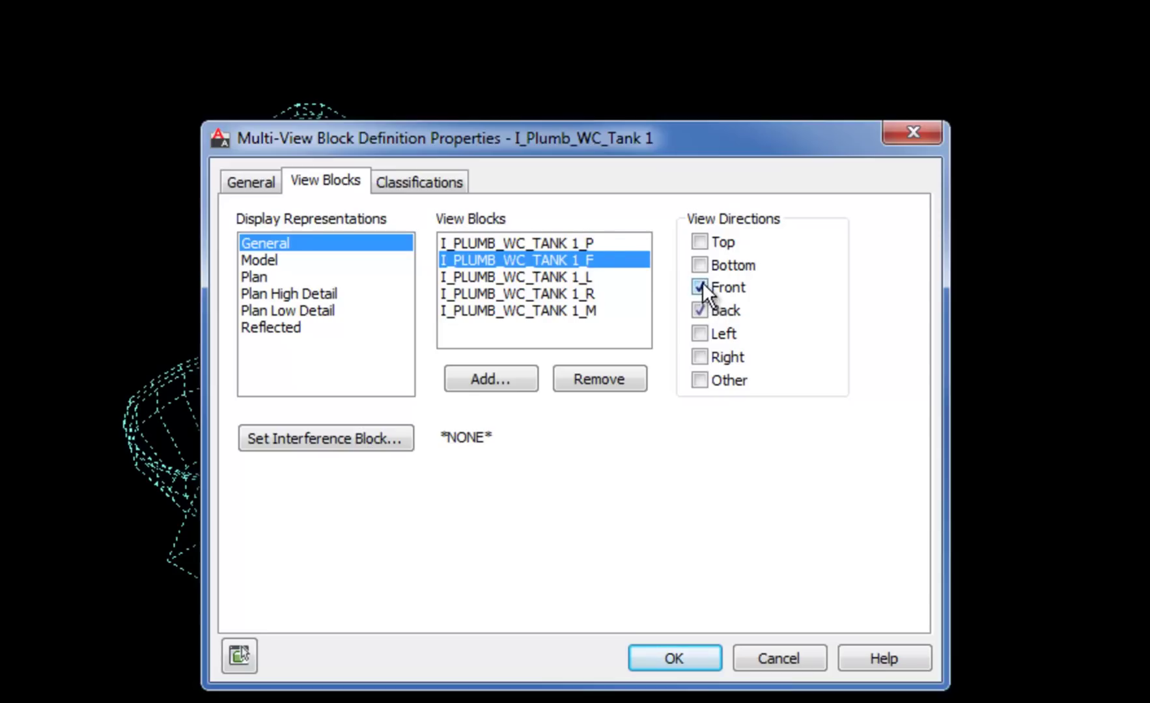
{"action": "left_click", "coordinate": [582, 277]}
{"action": "left_click", "coordinate": [581, 295]}
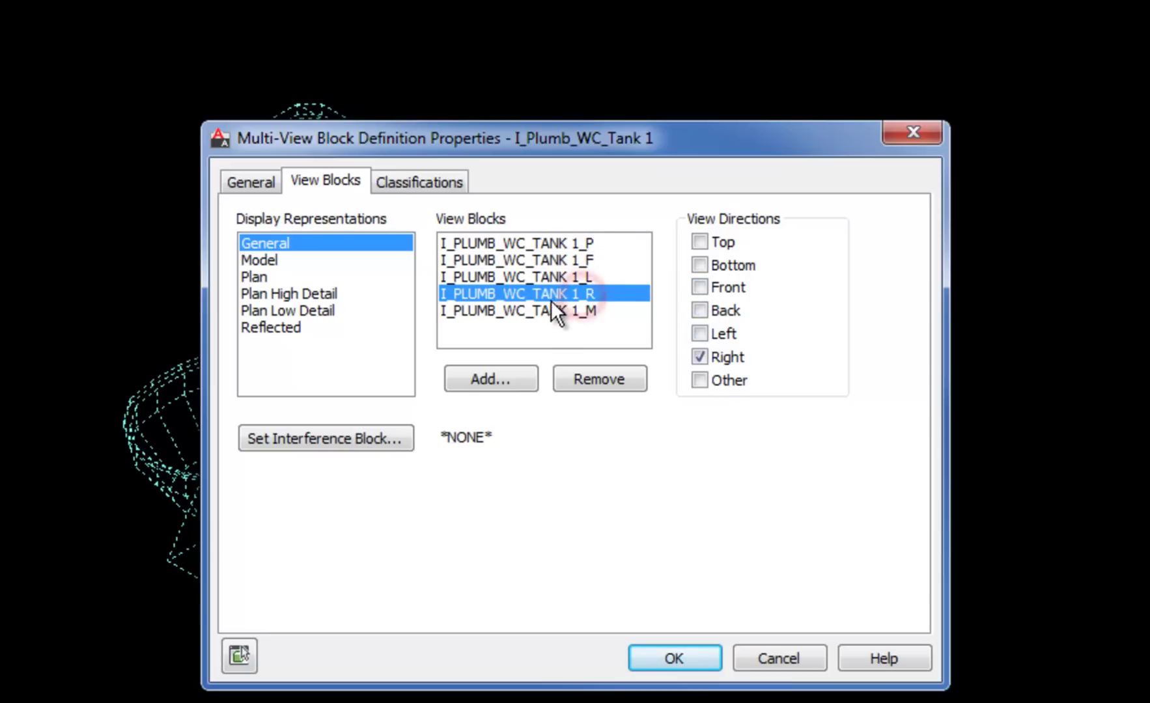
{"action": "left_click", "coordinate": [557, 310]}
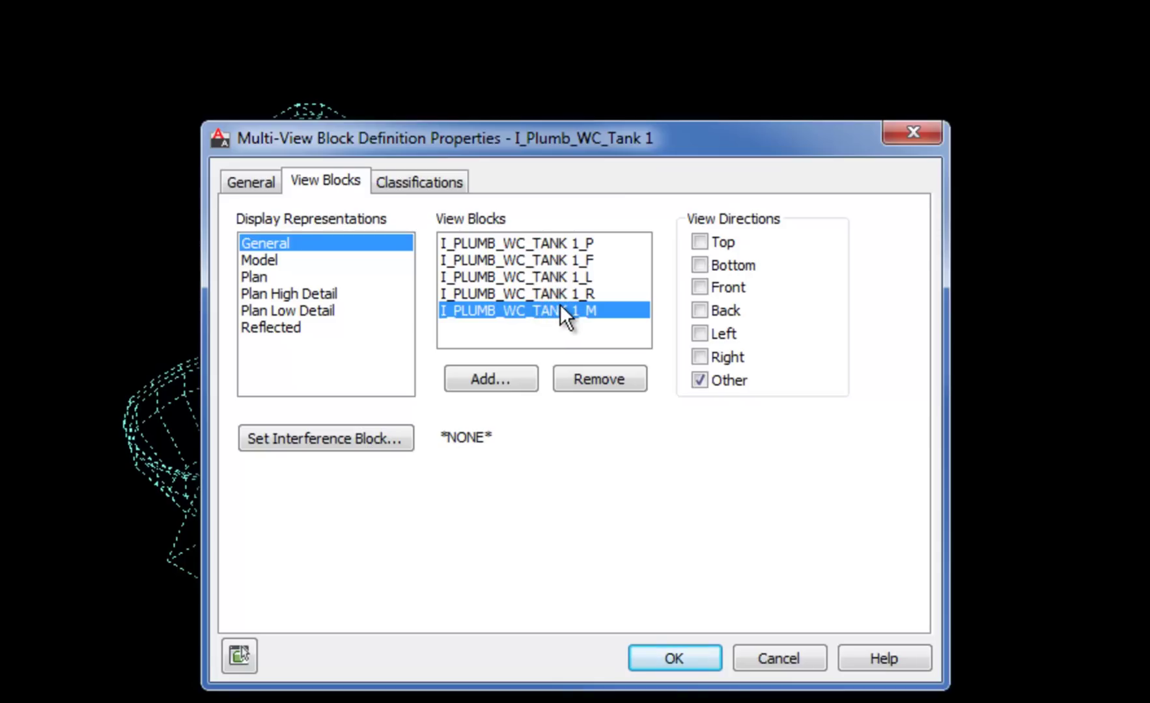
{"action": "left_click", "coordinate": [567, 260]}
{"action": "left_click", "coordinate": [570, 276]}
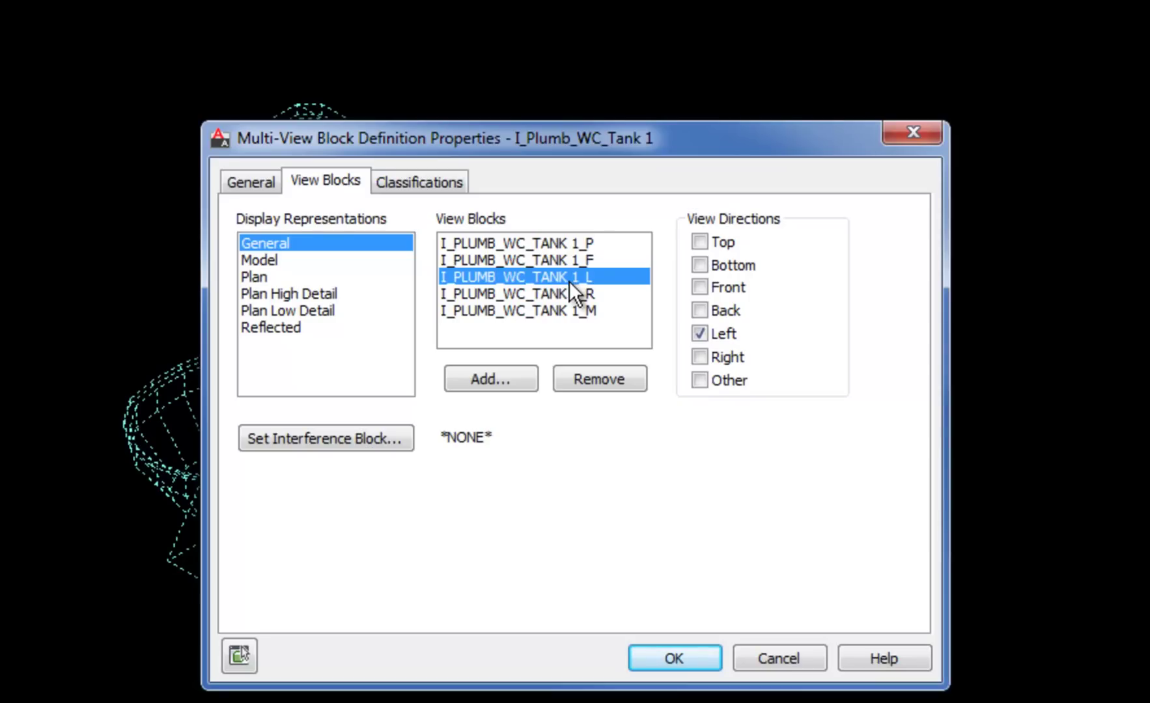
{"action": "left_click", "coordinate": [574, 311]}
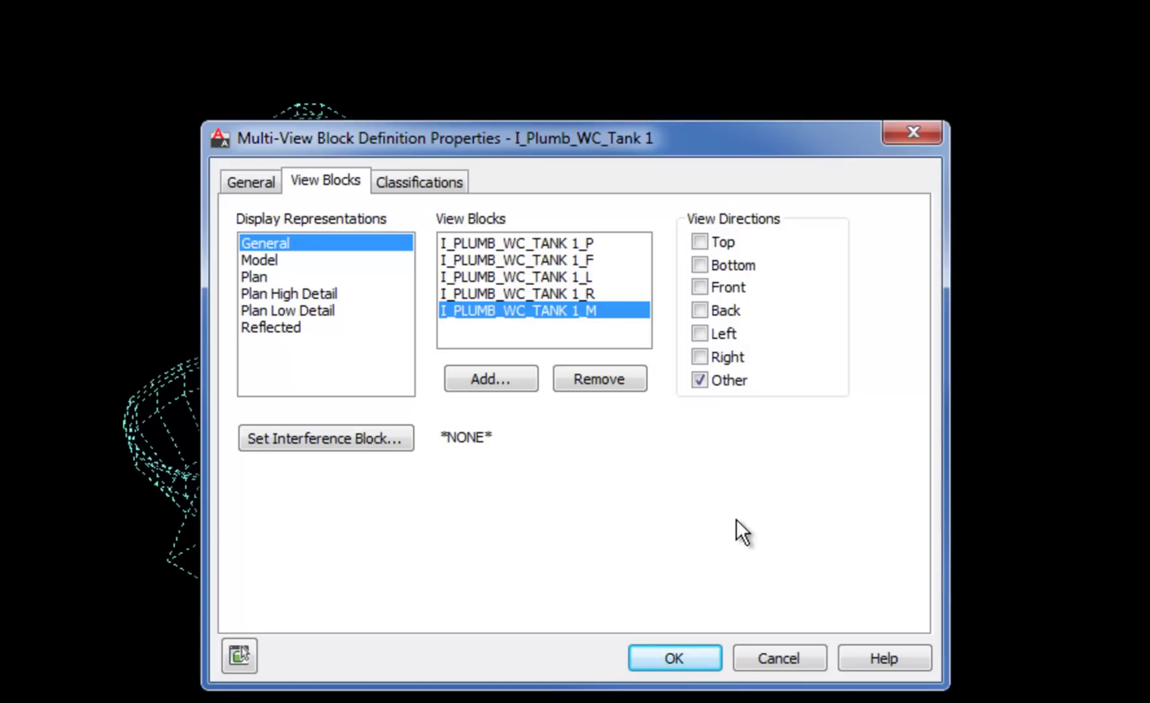
{"action": "left_click", "coordinate": [778, 660]}
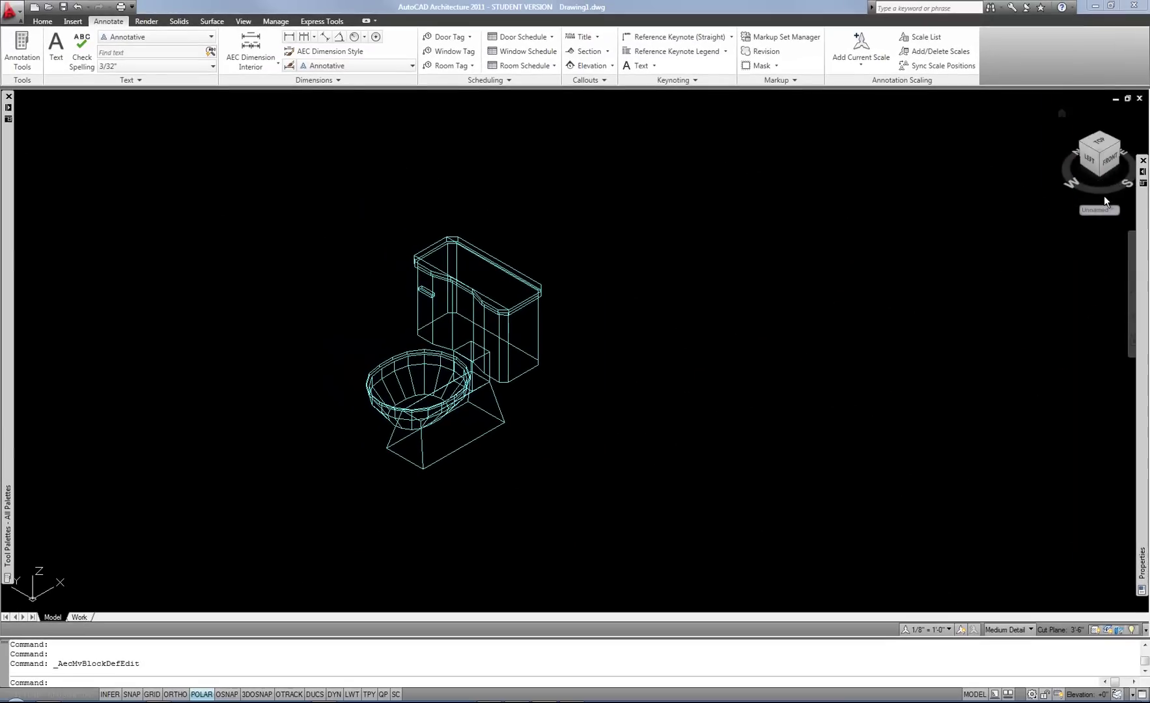
Return to the top view and turn on layer 0 to show the toilet's source view blocks
{"action": "left_click", "coordinate": [1099, 145]}
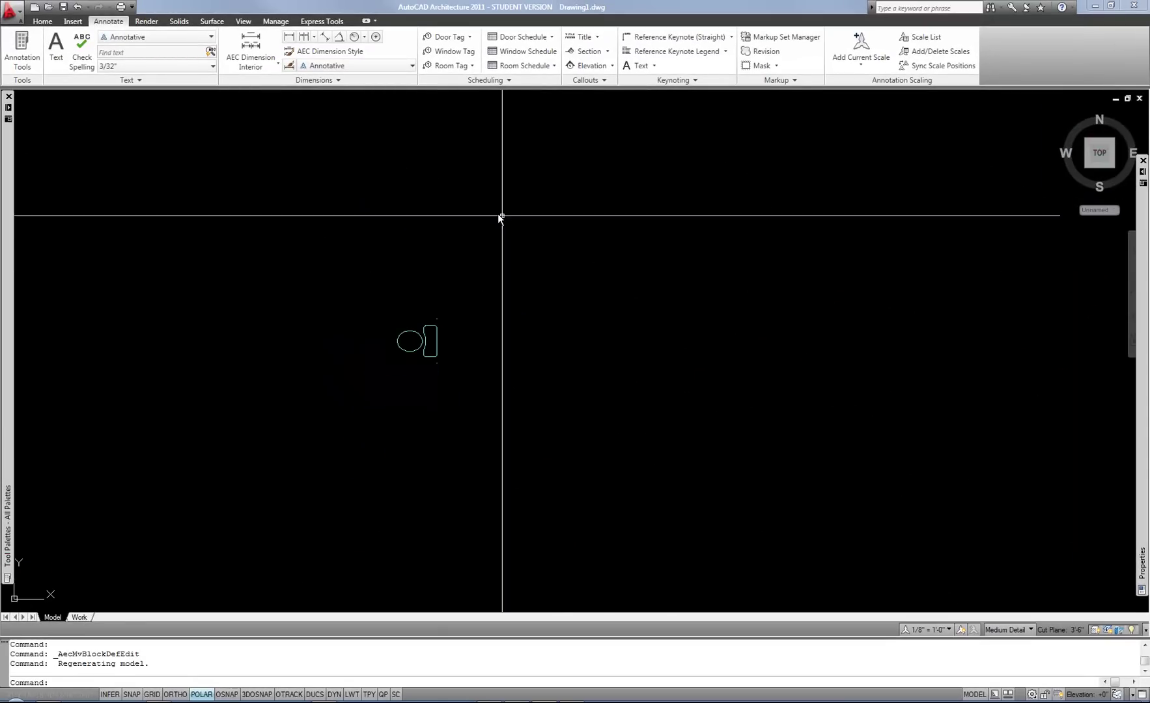
{"action": "left_click", "coordinate": [42, 22]}
{"action": "left_click", "coordinate": [508, 66]}
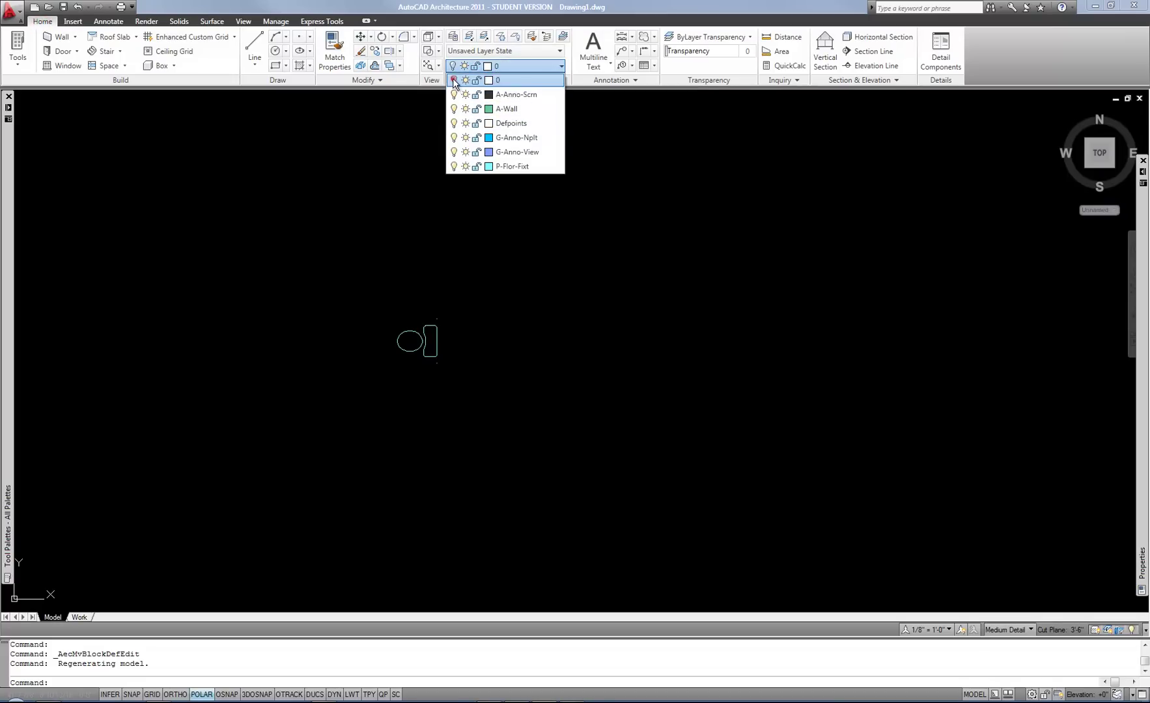
{"action": "left_click", "coordinate": [454, 80]}
{"action": "left_click", "coordinate": [744, 440]}
{"action": "scroll", "coordinate": [772, 367], "scroll_direction": "up", "scroll_amount": 5}
{"action": "mouse_move", "coordinate": [731, 356]}
{"action": "middle_mouse_down"}
{"action": "mouse_move", "coordinate": [652, 390]}
{"action": "mouse_move", "coordinate": [629, 373]}
{"action": "middle_mouse_up"}
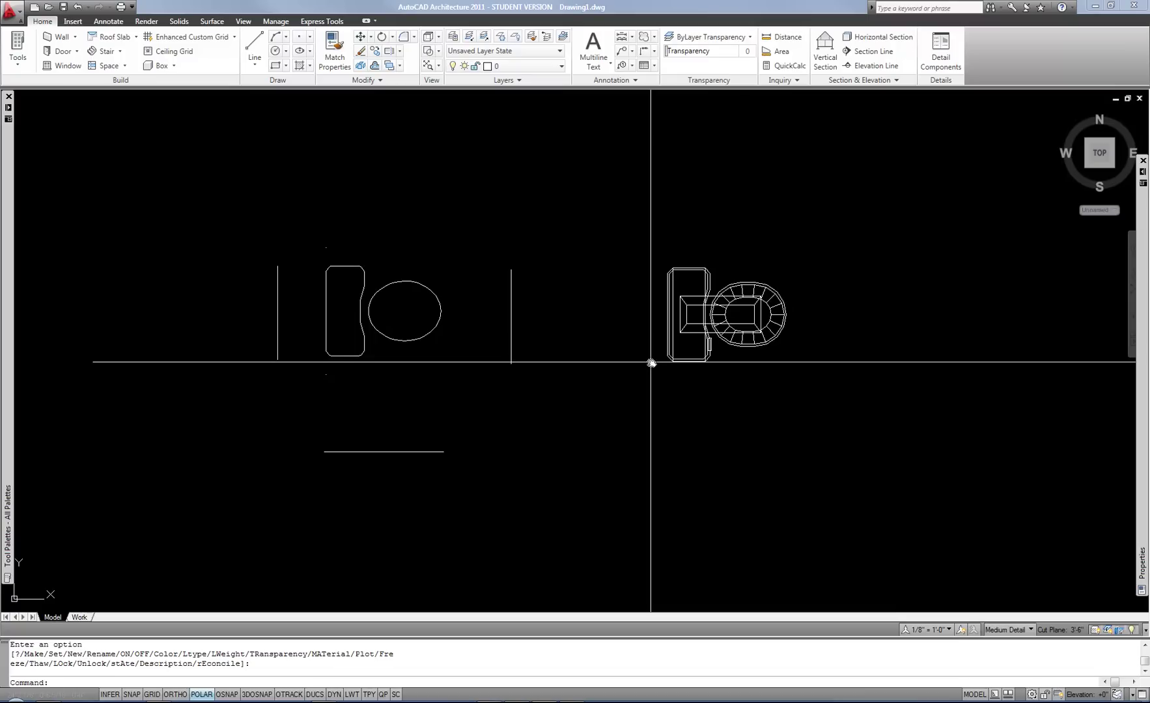
View the source blocks from the southwest isometric direction and examine the flat plan block and the upright side view block
{"action": "left_click", "coordinate": [1087, 165]}
{"action": "scroll", "coordinate": [710, 390], "scroll_direction": "up", "scroll_amount": 3}
{"action": "scroll", "coordinate": [672, 405], "scroll_direction": "up", "scroll_amount": 3}
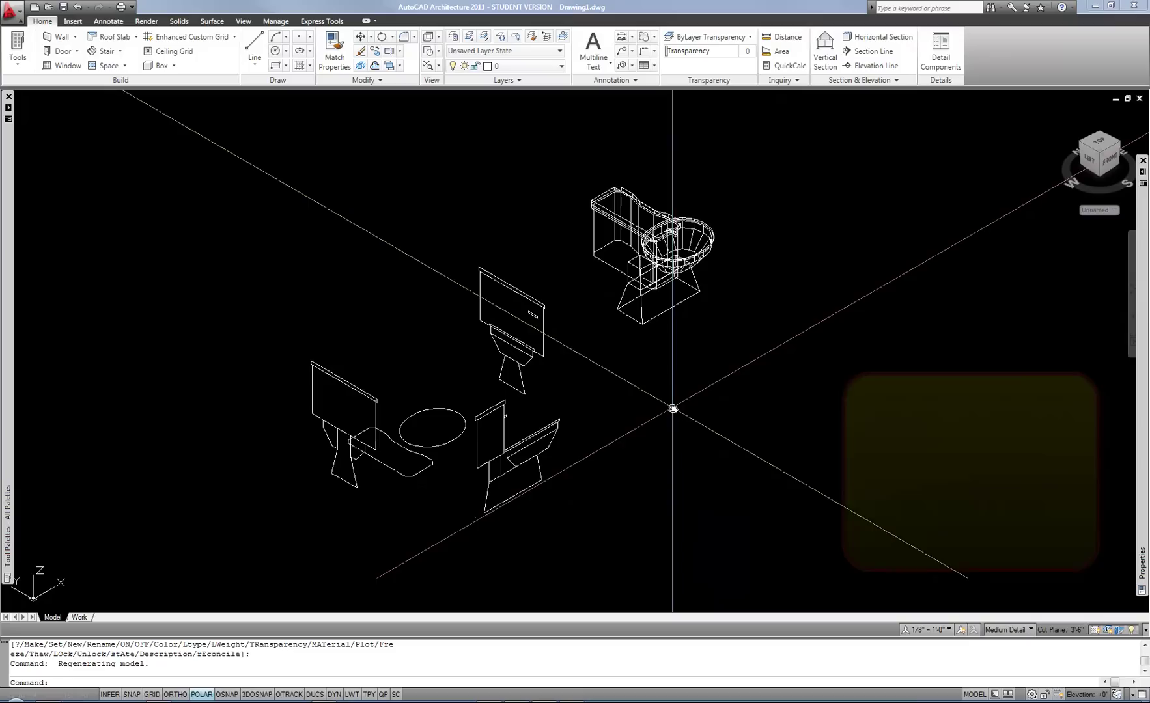
{"action": "left_click", "coordinate": [413, 447]}
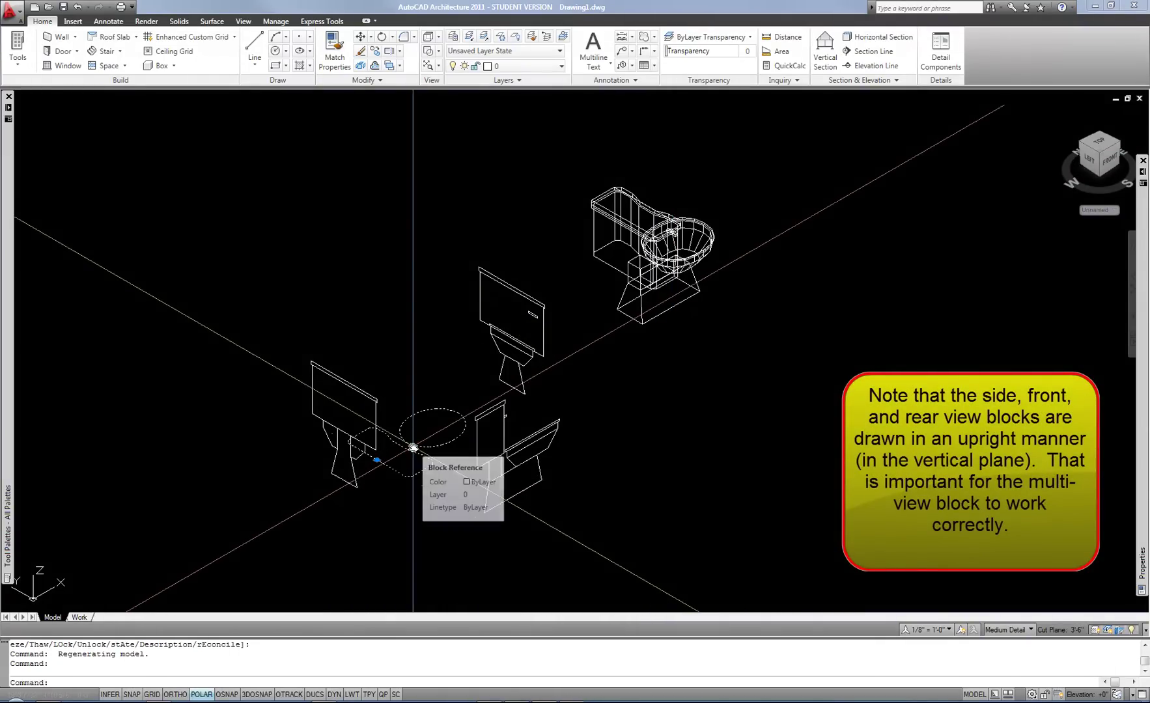
{"action": "key", "text": "Escape"}
{"action": "left_click", "coordinate": [488, 414]}
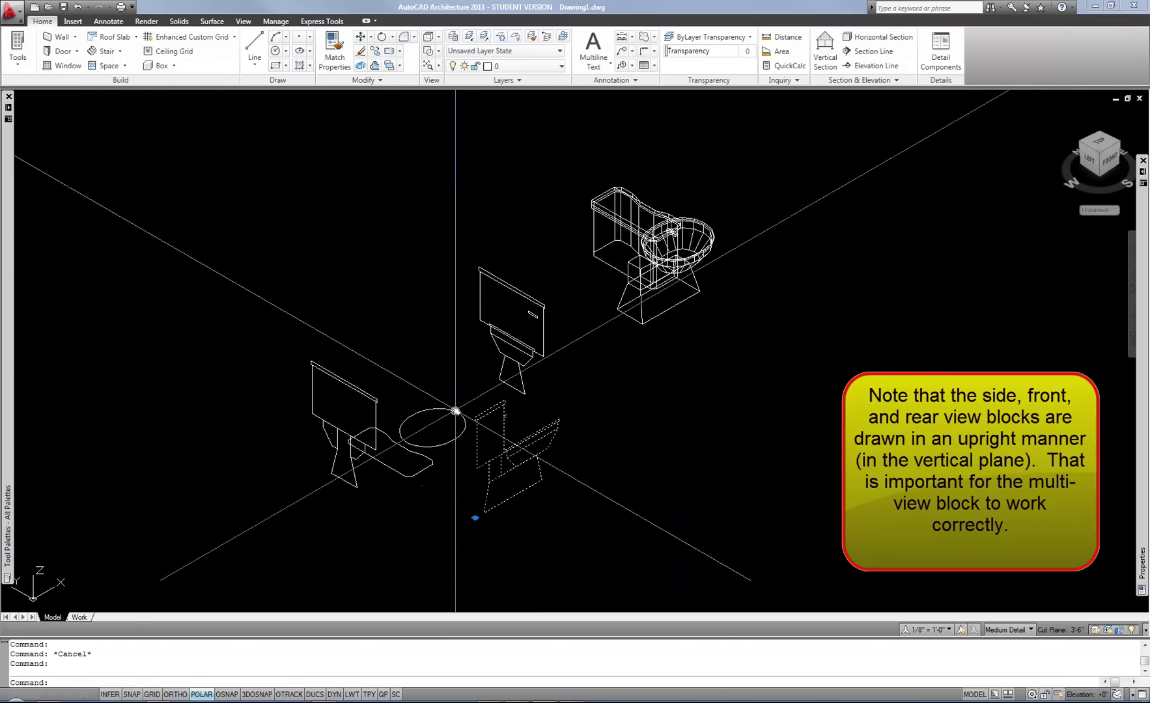
{"action": "key", "text": "Escape"}
Examine the other toilet view blocks one at a time, starting with the upright one showing the flush handle
{"action": "scroll", "coordinate": [455, 410], "scroll_direction": "down", "scroll_amount": 2}
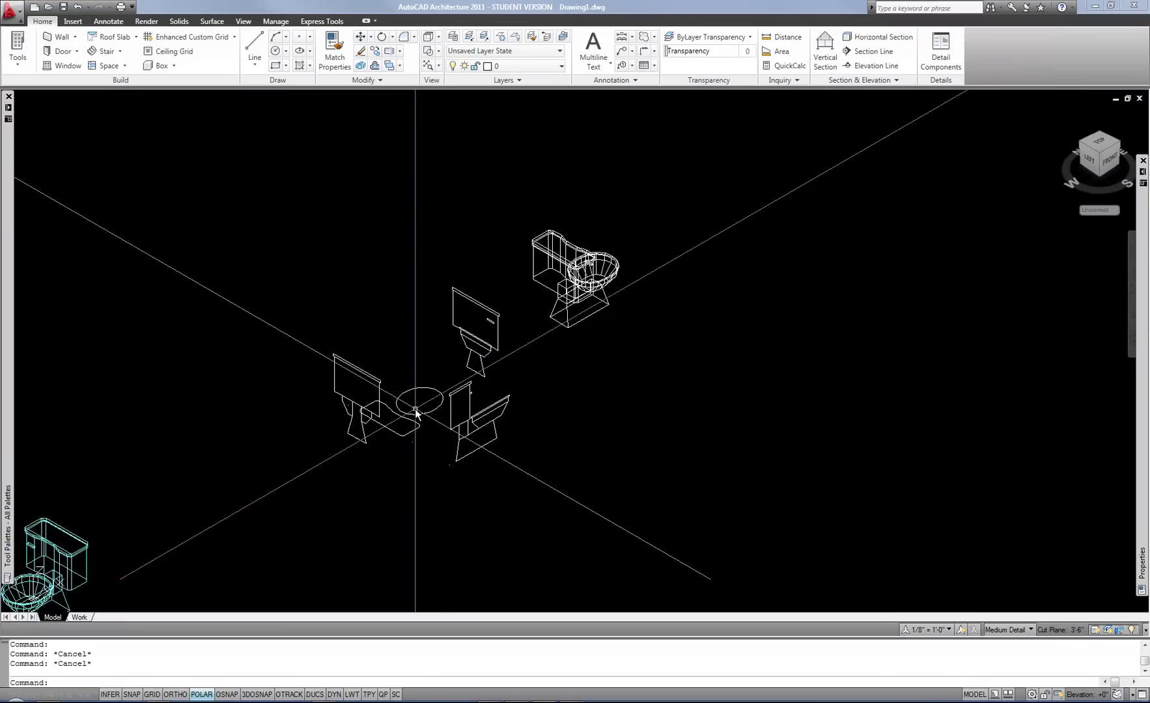
{"action": "middle_click_drag", "start_coordinate": [441, 392], "coordinate": [513, 410]}
{"action": "scroll", "coordinate": [494, 413], "scroll_direction": "up", "scroll_amount": 2}
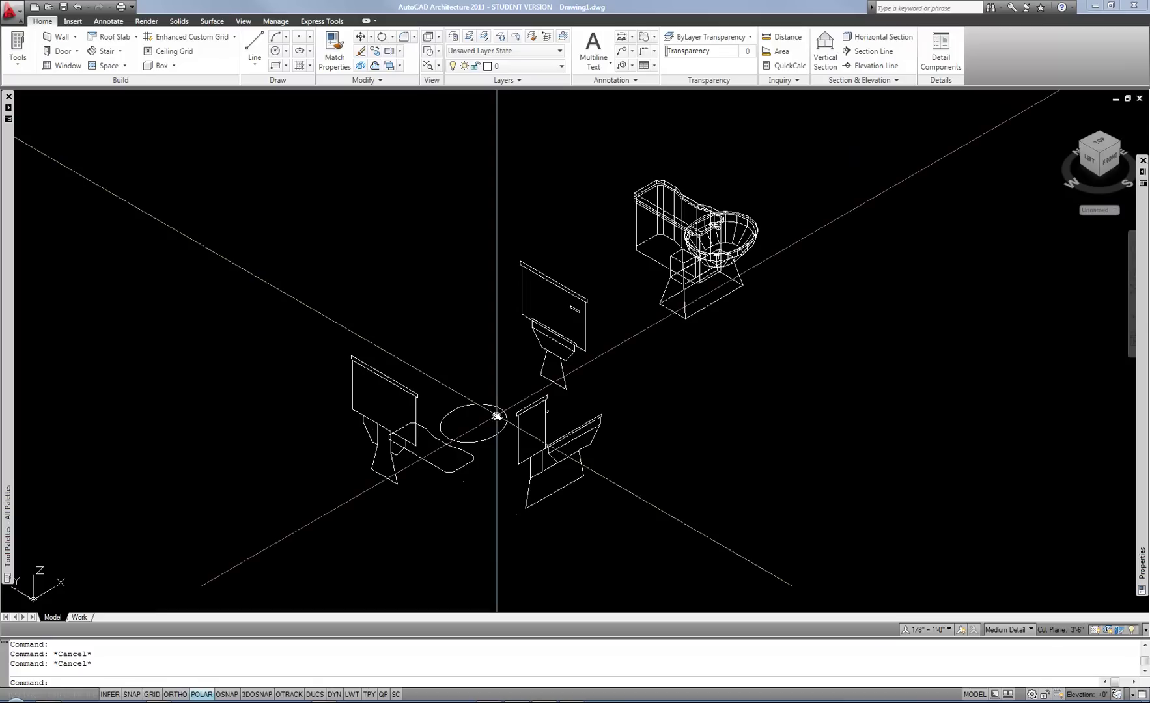
{"action": "left_click", "coordinate": [552, 385]}
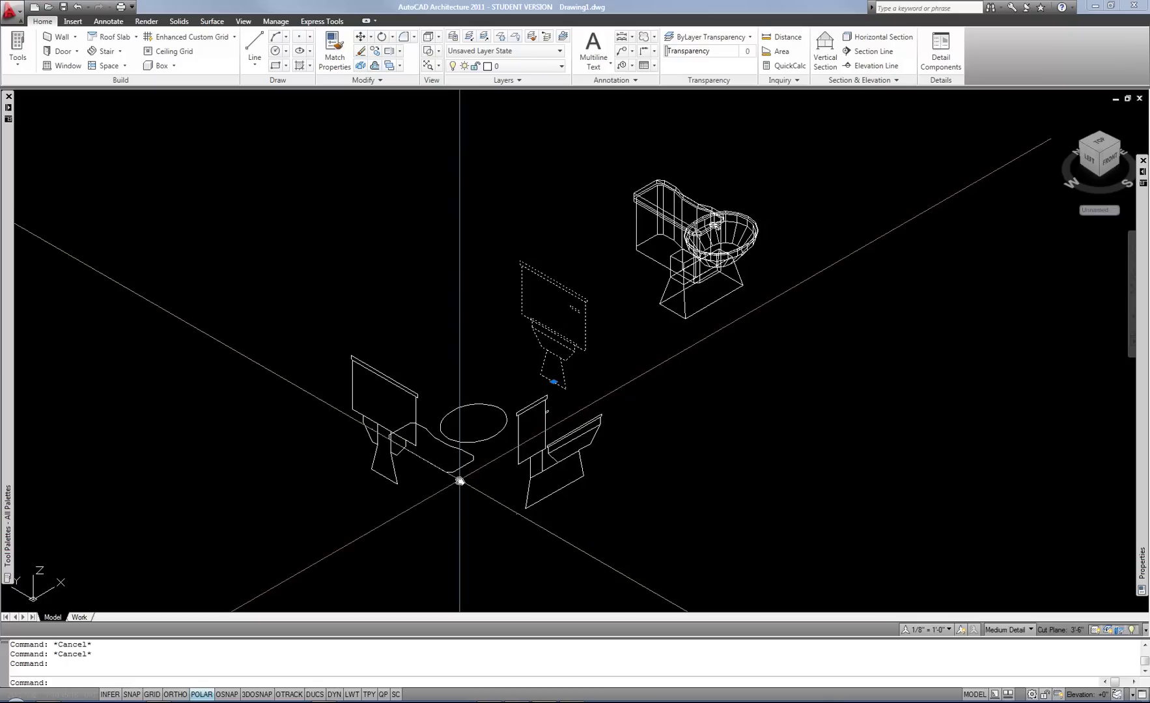
{"action": "key", "text": "Escape"}
{"action": "left_click", "coordinate": [418, 470]}
{"action": "key", "text": "Escape"}
Highlight all five source blocks together, including the 3D model block, and clear the selection
{"action": "left_click", "coordinate": [395, 481]}
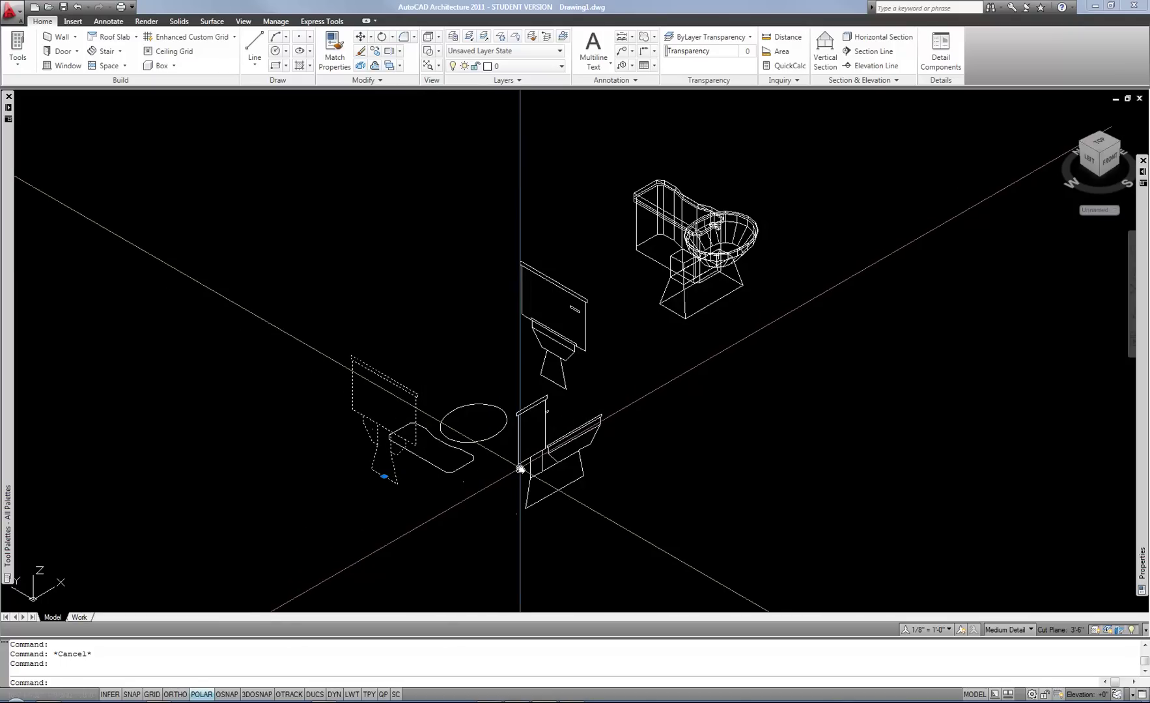
{"action": "left_click", "coordinate": [526, 459]}
{"action": "left_click", "coordinate": [484, 441]}
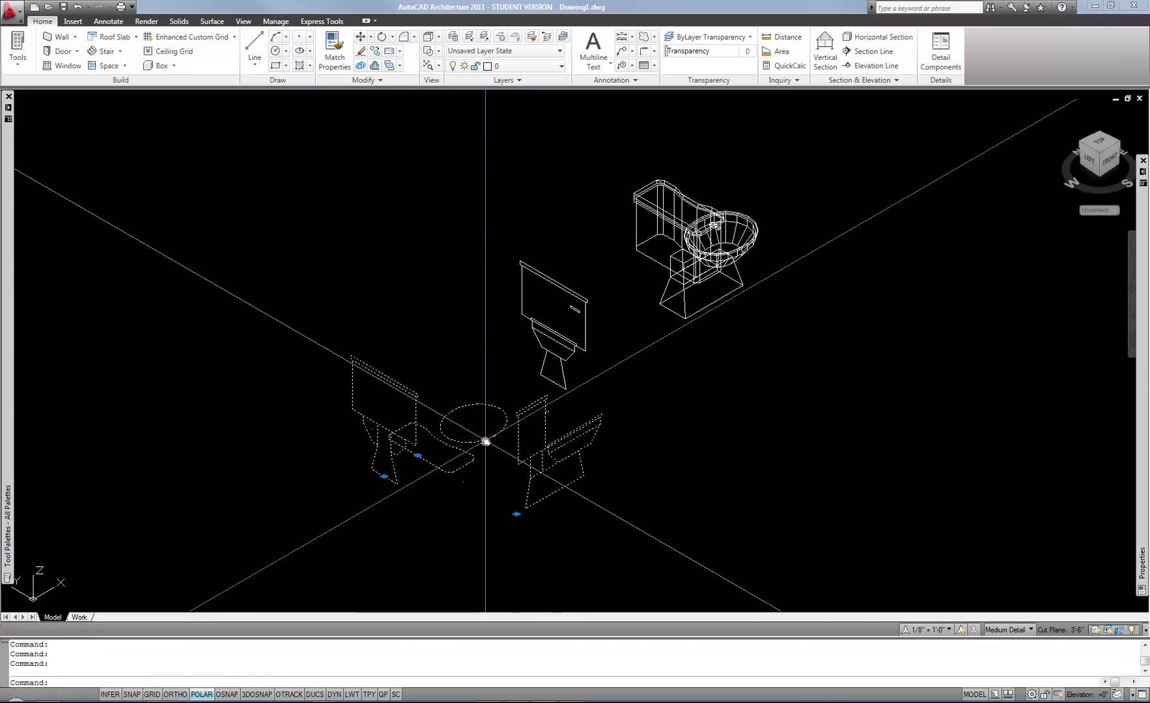
{"action": "left_click", "coordinate": [555, 383]}
{"action": "left_click", "coordinate": [686, 314]}
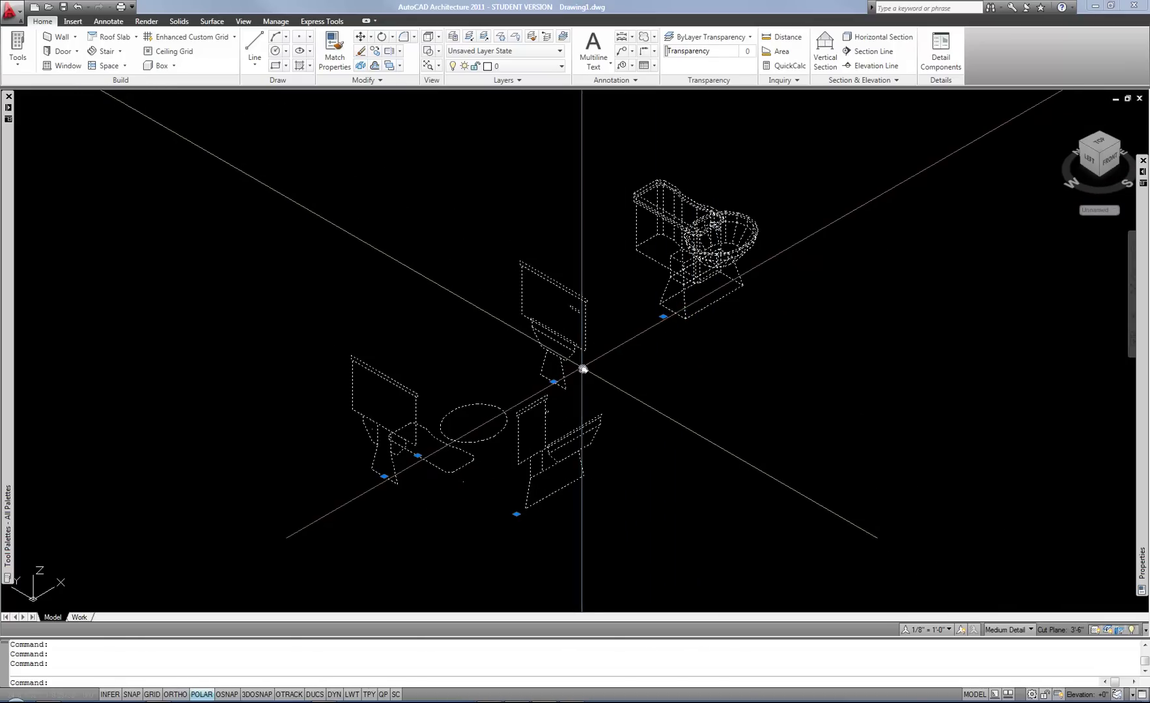
{"action": "key", "text": "Escape"}
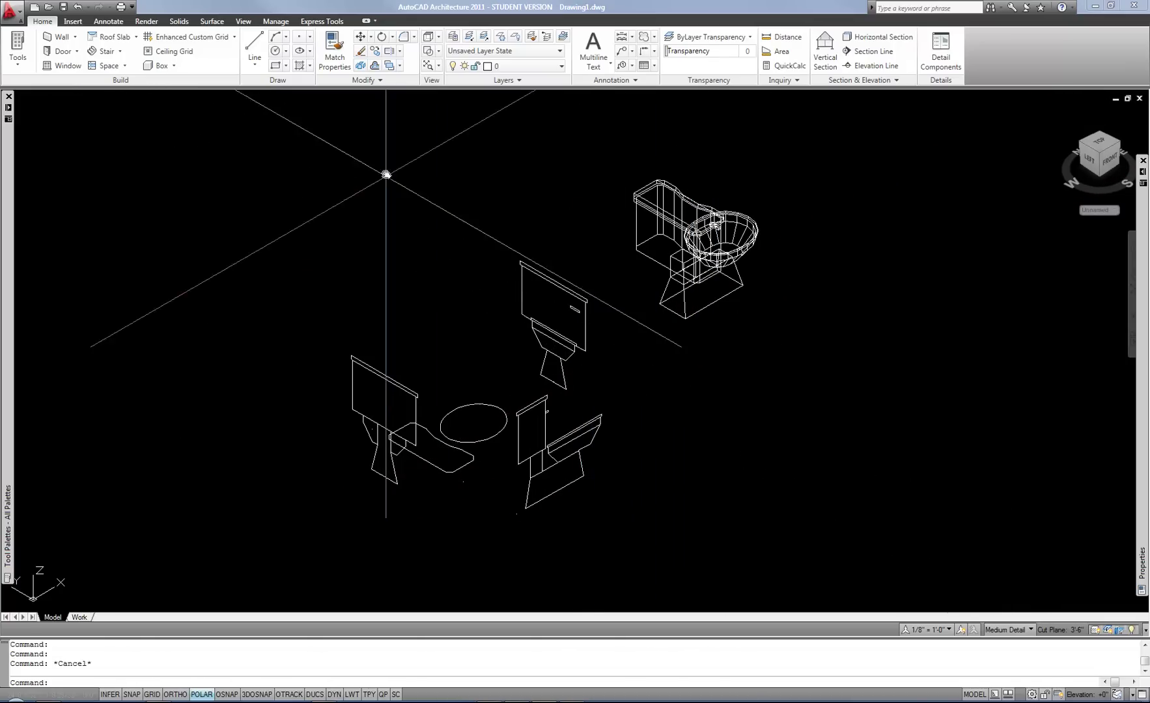
Open the I_Plumb_WC_Tank 1 multi-view block definition in the Style Manager and check which blocks can be added, without adding any
{"action": "left_click", "coordinate": [275, 21]}
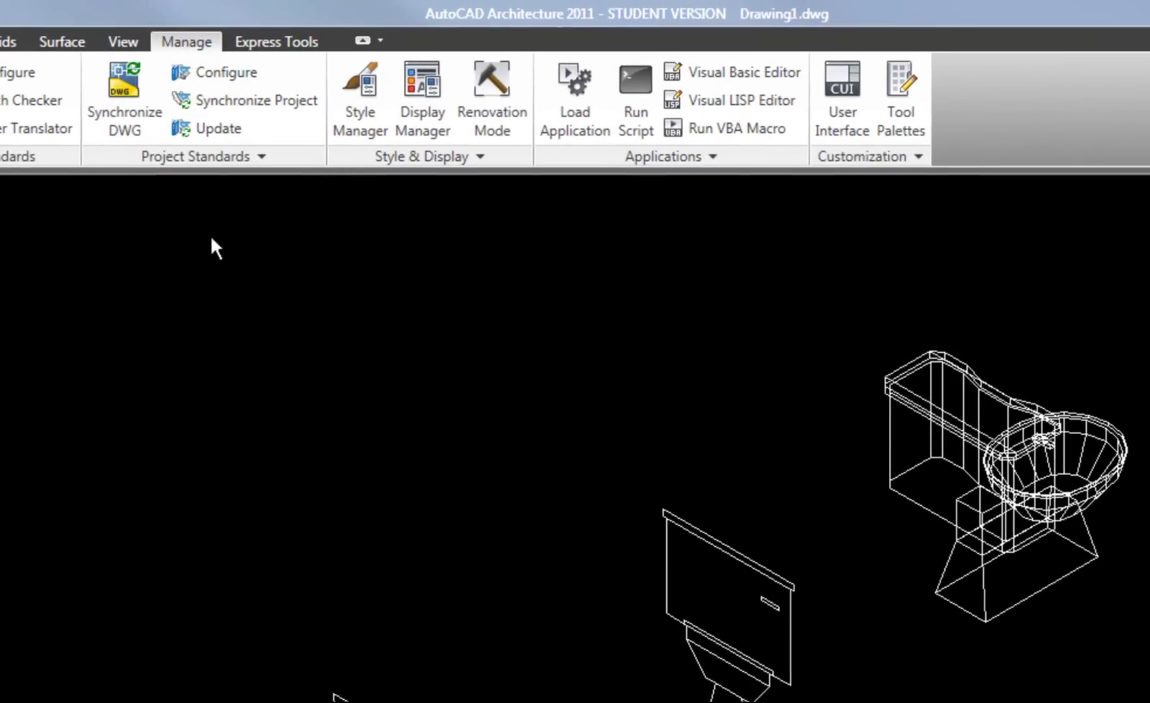
{"action": "left_click", "coordinate": [358, 93]}
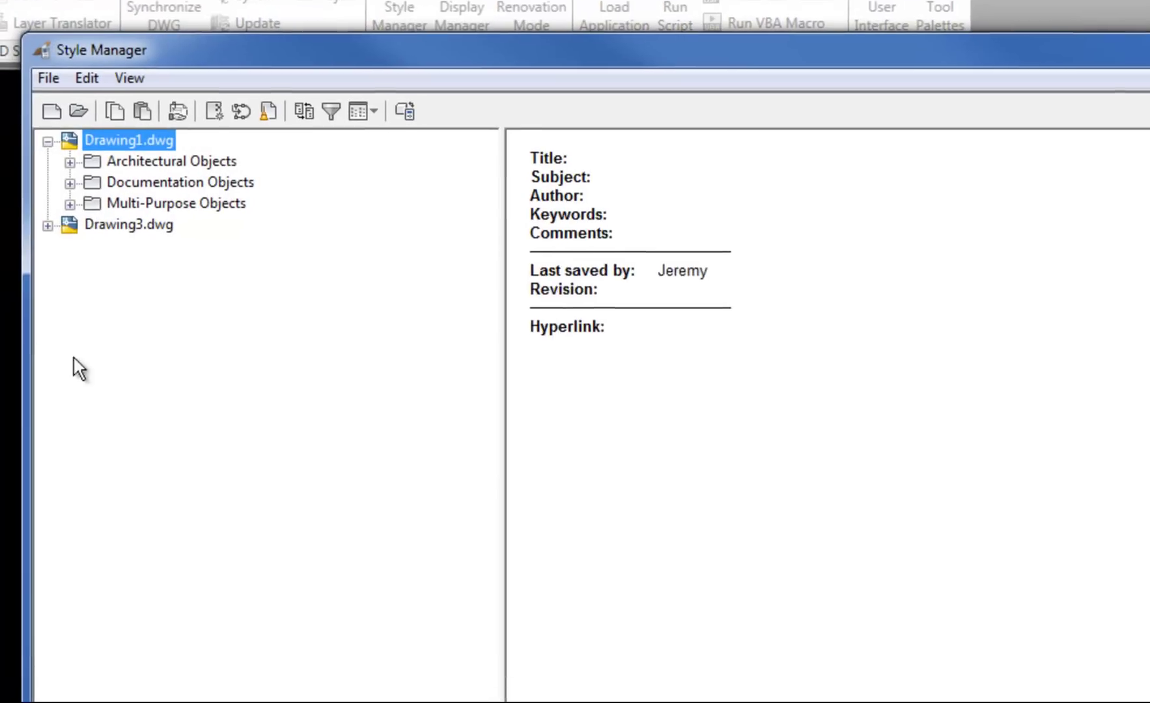
{"action": "left_click", "coordinate": [70, 204]}
{"action": "left_click", "coordinate": [98, 355]}
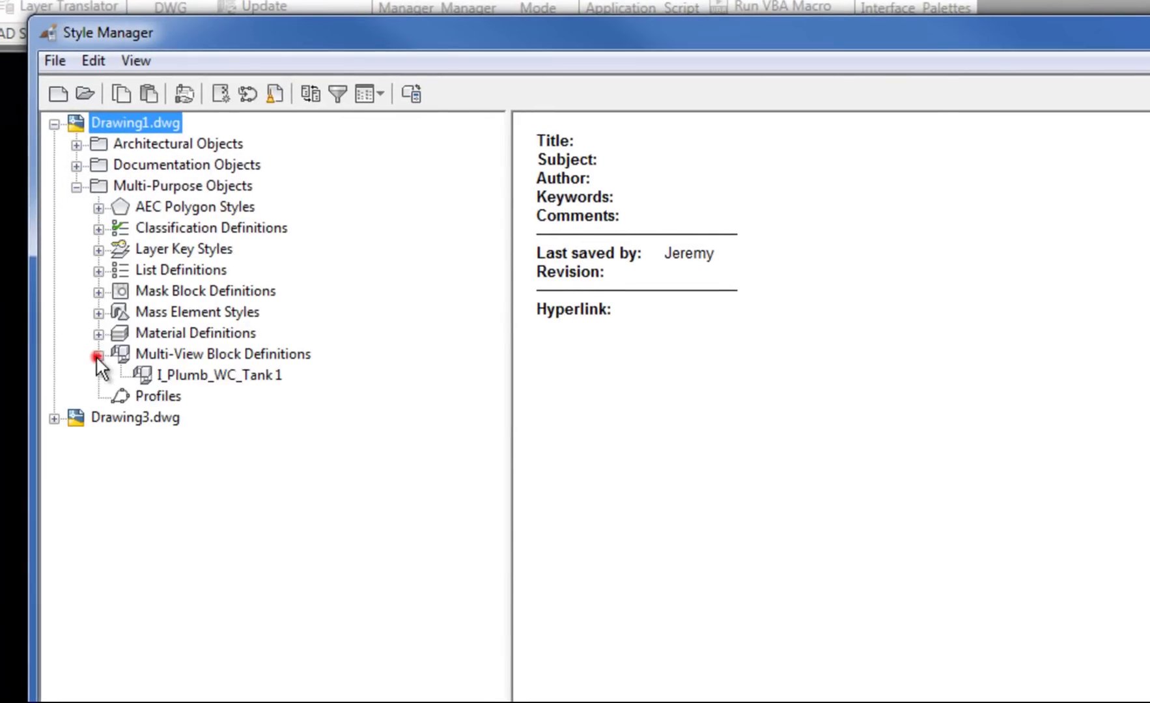
{"action": "left_click", "coordinate": [206, 375]}
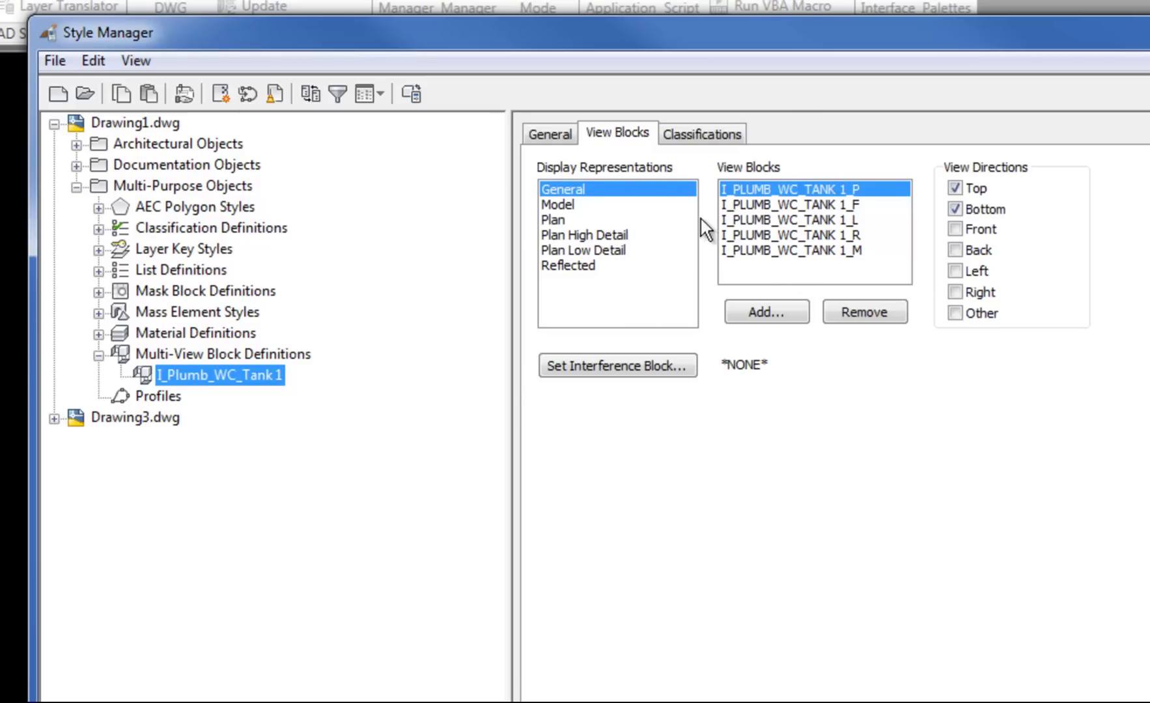
{"action": "left_click", "coordinate": [765, 310]}
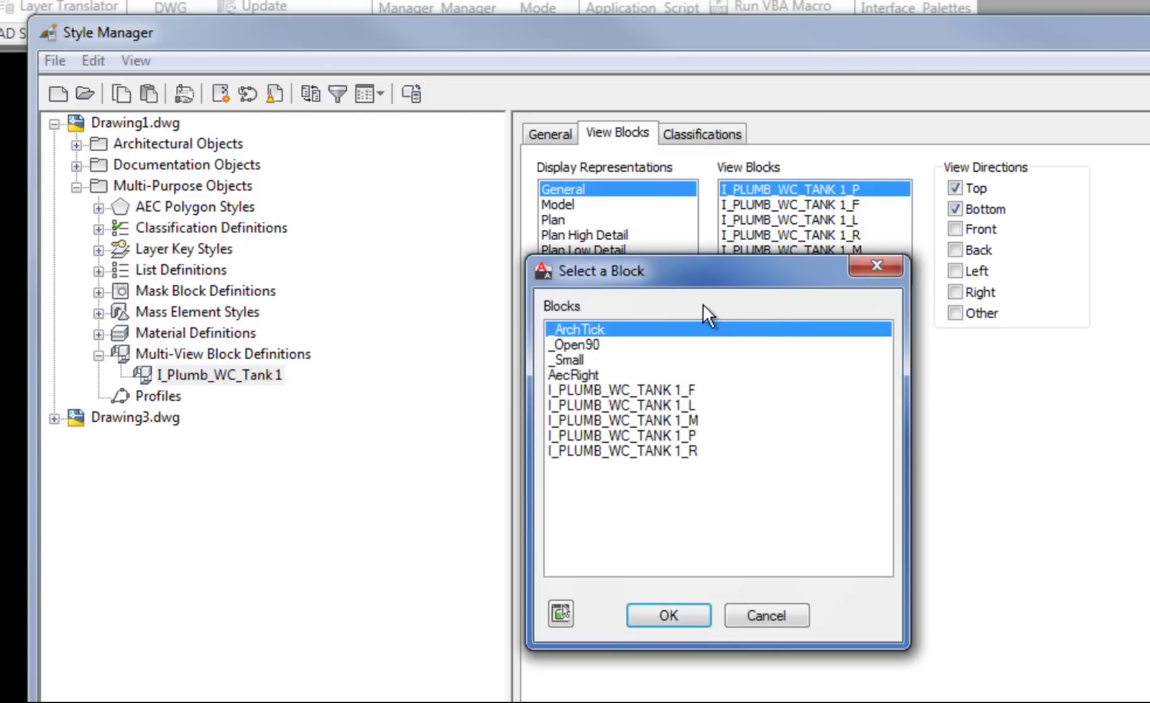
{"action": "left_click", "coordinate": [763, 616]}
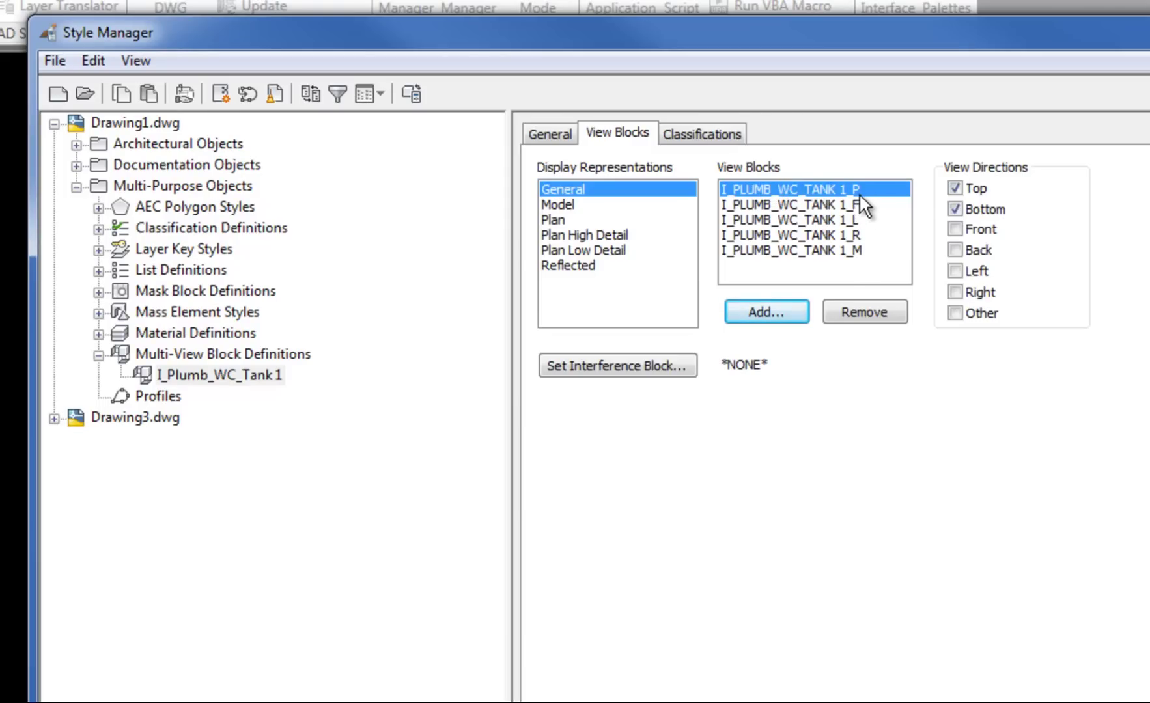
Examine the view directions assigned to the P, F, L, R and M view blocks of the General representation
{"action": "left_click", "coordinate": [955, 208]}
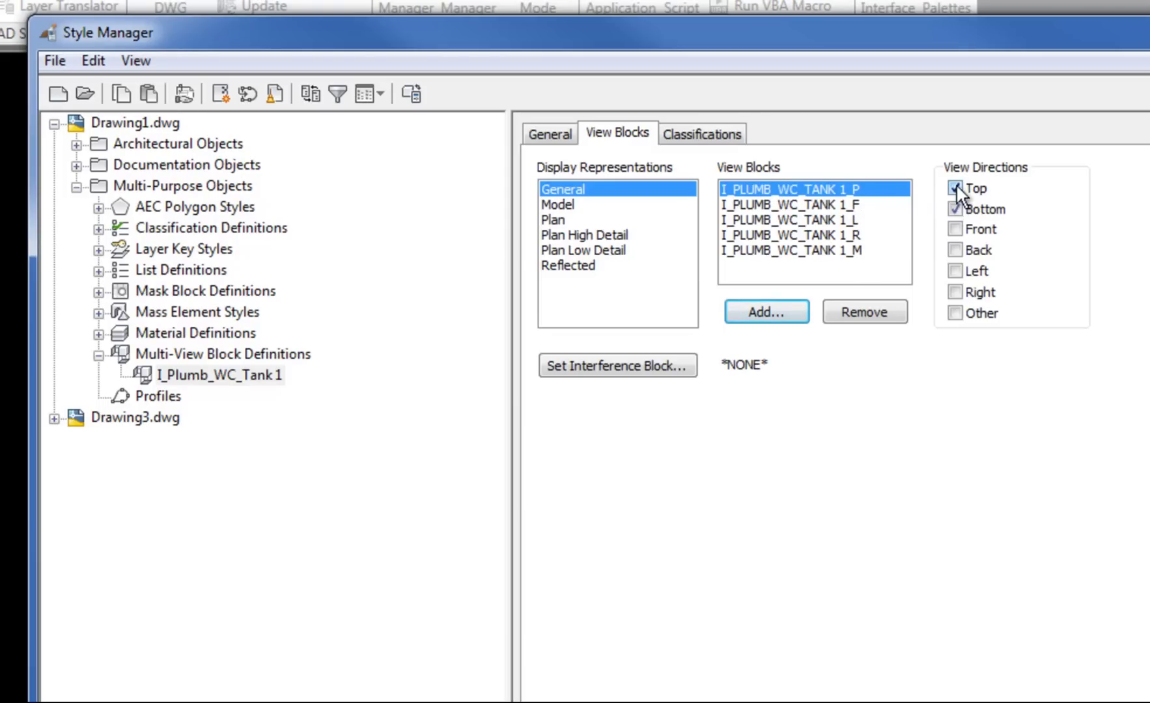
{"action": "left_click", "coordinate": [859, 203]}
{"action": "left_click", "coordinate": [955, 250]}
{"action": "left_click", "coordinate": [789, 219]}
{"action": "left_click", "coordinate": [954, 271]}
{"action": "left_click", "coordinate": [856, 234]}
{"action": "left_click", "coordinate": [859, 250]}
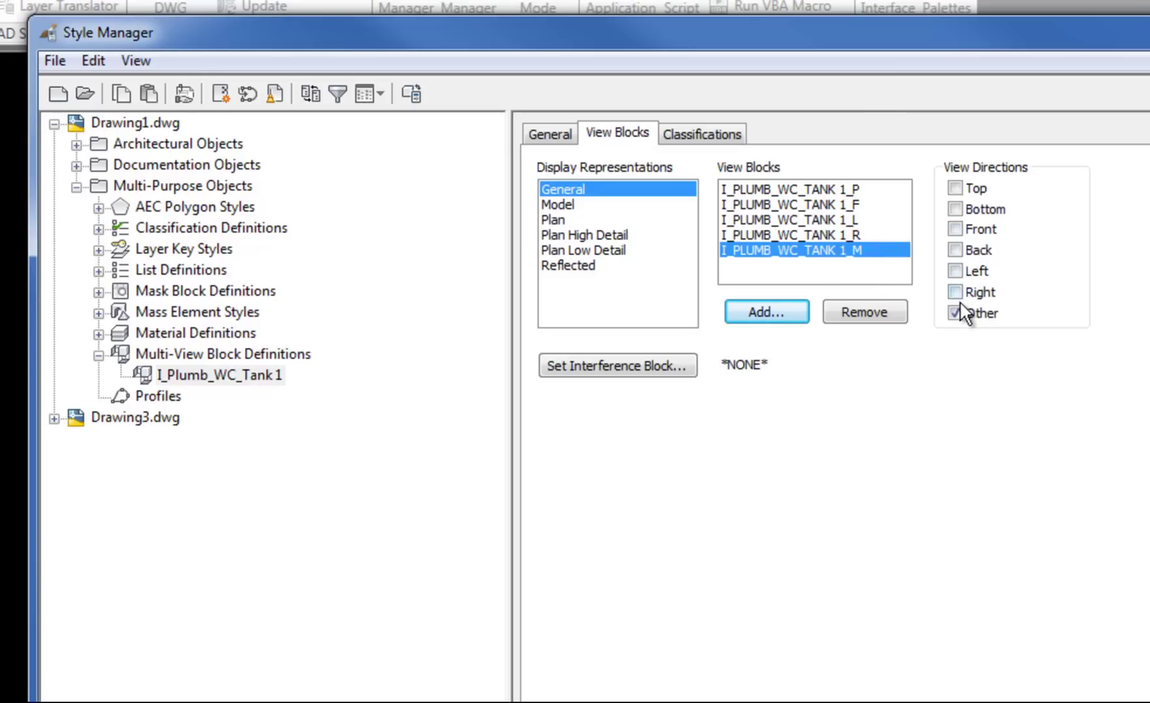
Review the view blocks assigned to the Model, Plan, Plan High Detail and Reflected representations, and return to General
{"action": "left_click", "coordinate": [573, 204]}
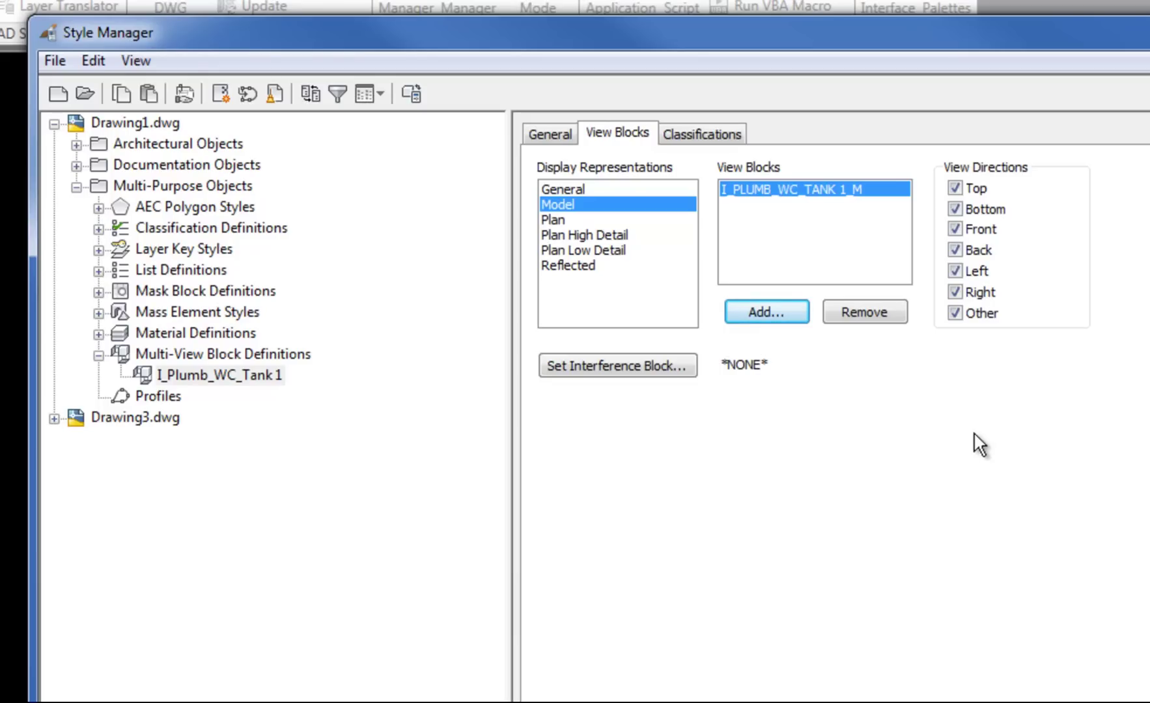
{"action": "left_click", "coordinate": [560, 220]}
{"action": "left_click", "coordinate": [560, 234]}
{"action": "left_click", "coordinate": [565, 264]}
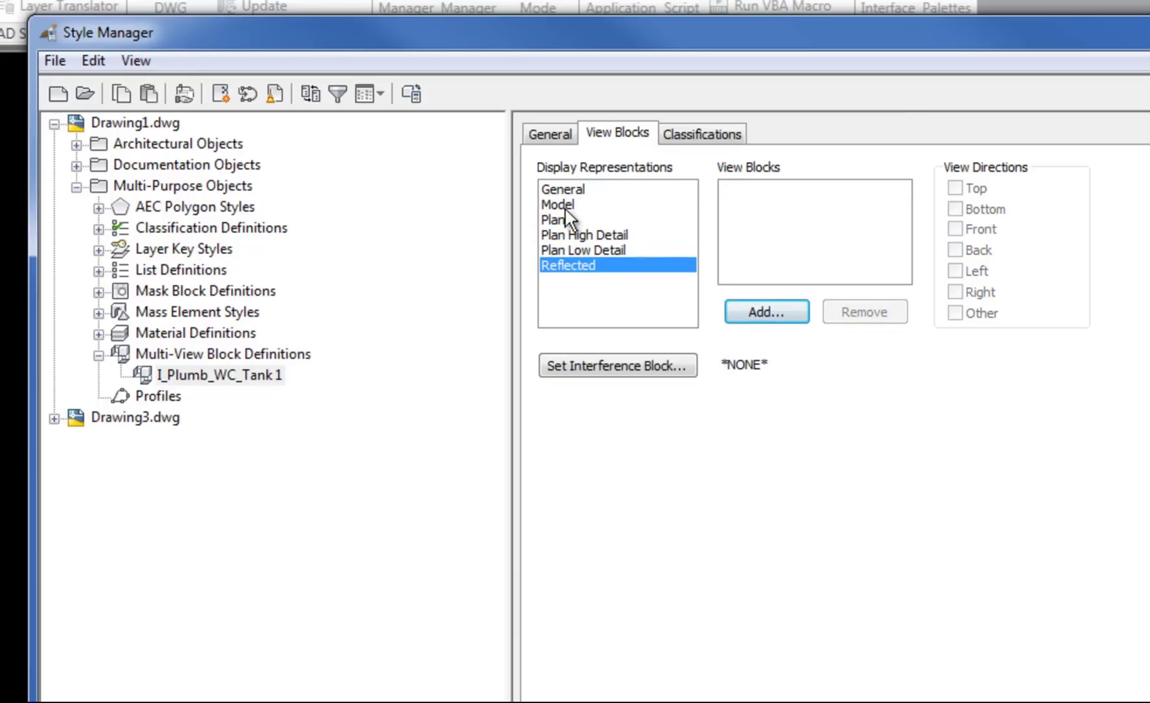
{"action": "left_click", "coordinate": [566, 190]}
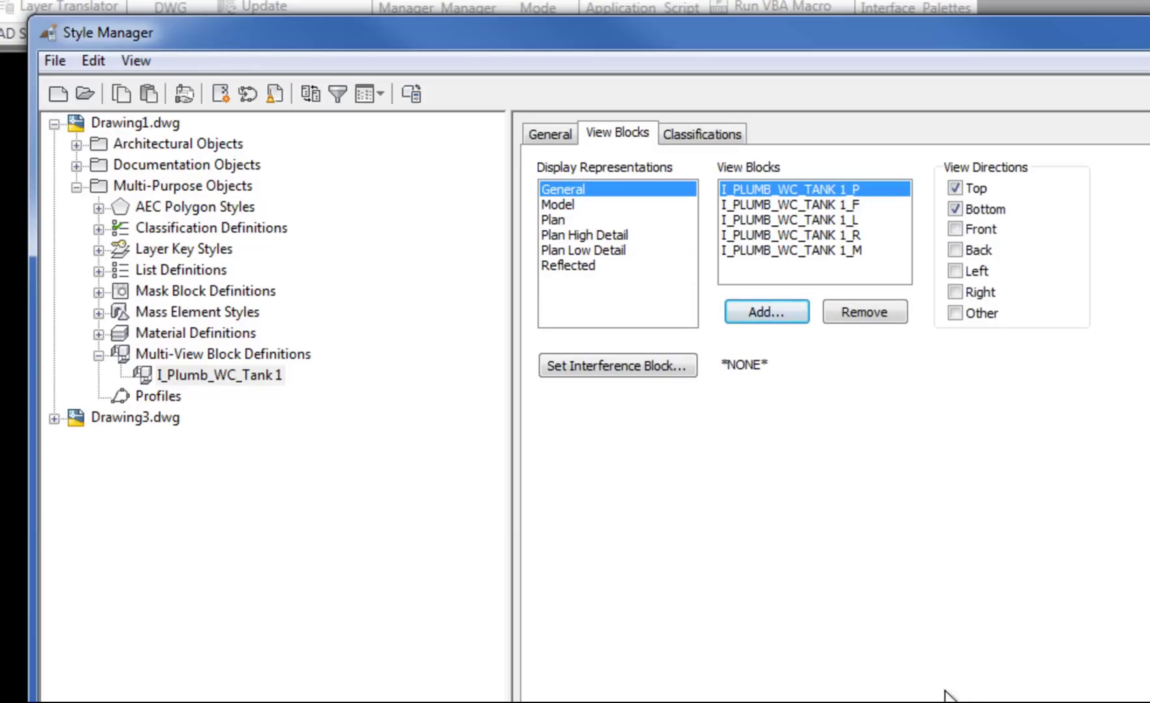